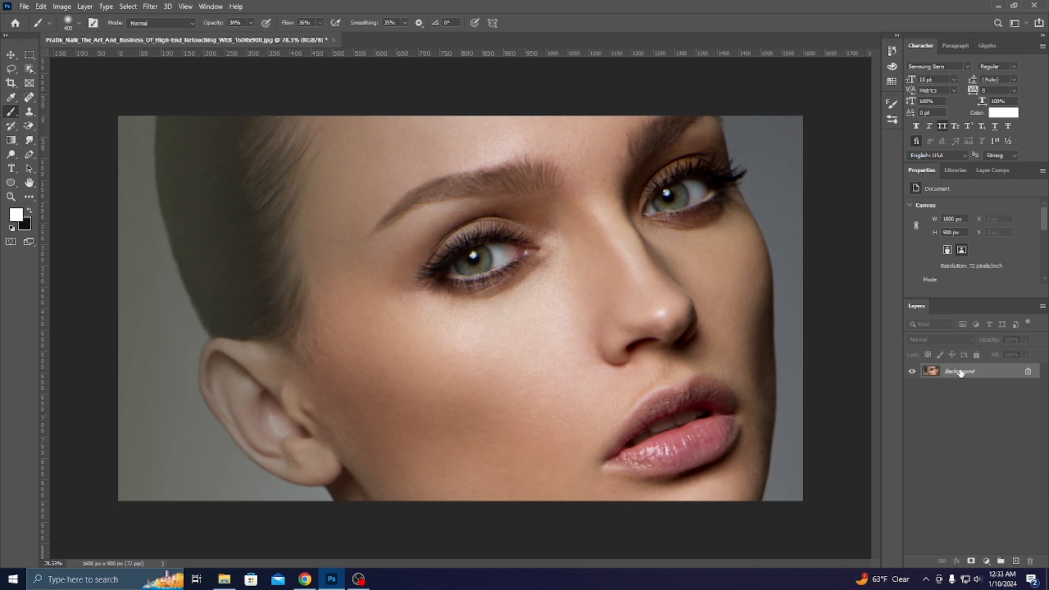
# Zoom in and out around the eye to inspect the portrait's skin detail.
pyautogui.hotkey('ctrl', '+')
pyautogui.hotkey('ctrl', '+')
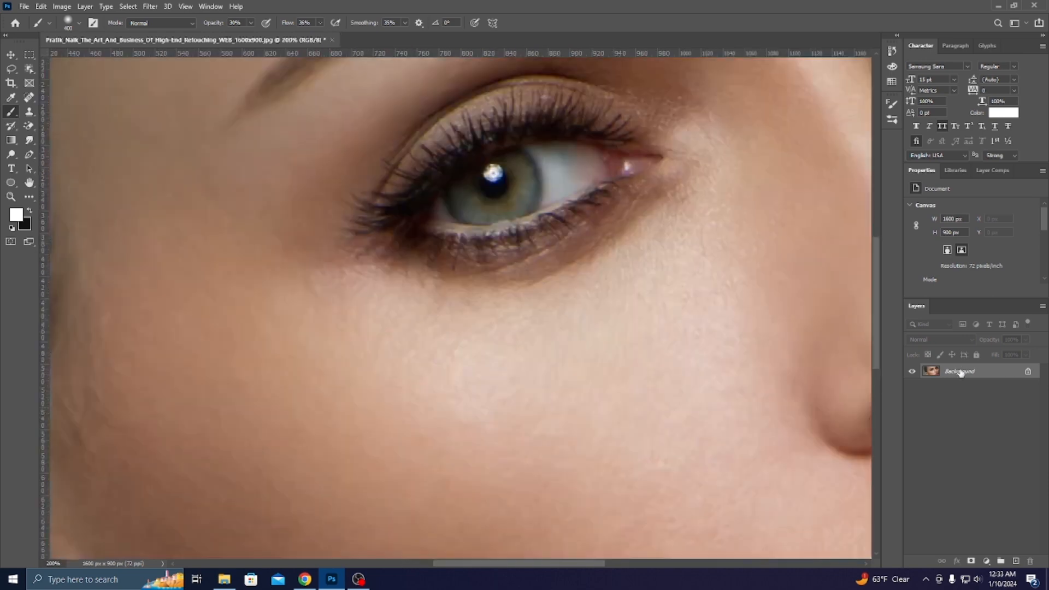
pyautogui.hotkey('ctrl', '-')
pyautogui.hotkey('ctrl', '-')
pyautogui.hotkey('ctrl', '-')
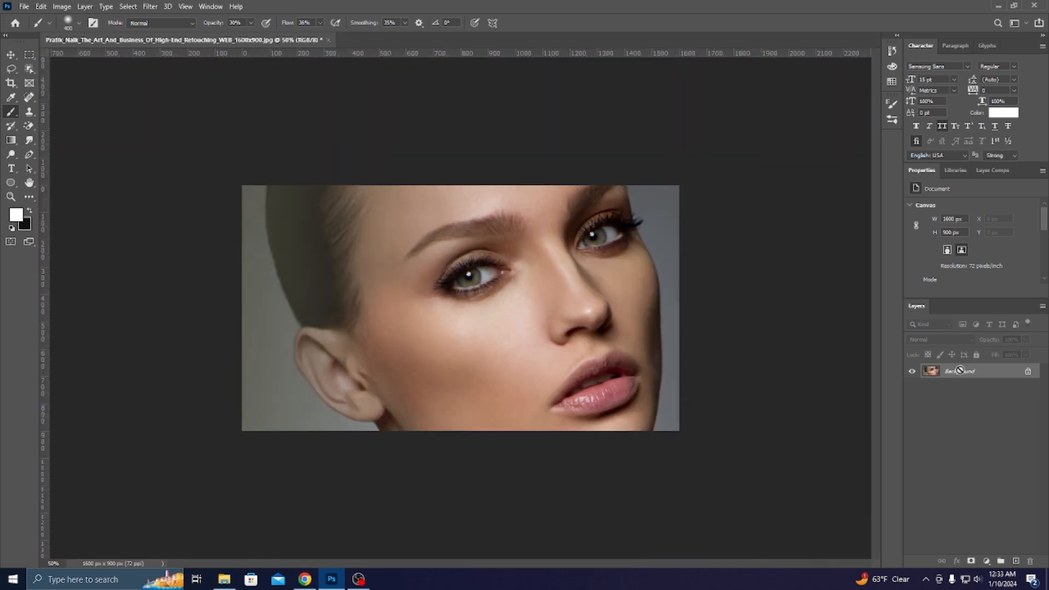
pyautogui.hotkey('ctrl', '1')
pyautogui.hotkey('ctrl', '+')
pyautogui.hotkey('ctrl', '+')
pyautogui.hotkey('ctrl', '-')
pyautogui.hotkey('ctrl', '-')
pyautogui.hotkey('ctrl', '-')
pyautogui.hotkey('ctrl', '-')
pyautogui.hotkey('ctrl', '+')
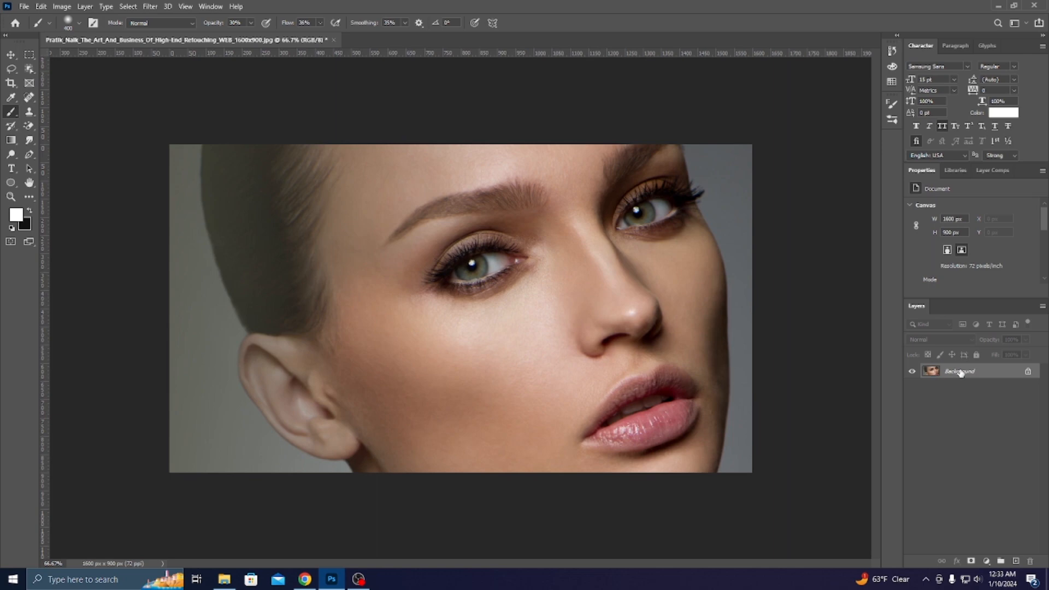
pyautogui.hotkey('ctrl', '+')
pyautogui.hotkey('ctrl', '-')
# Create a gray-labelled Soft Light layer named 'texture' filled with 50% gray.
pyautogui.hotkey('ctrl', 'shift', 'n')
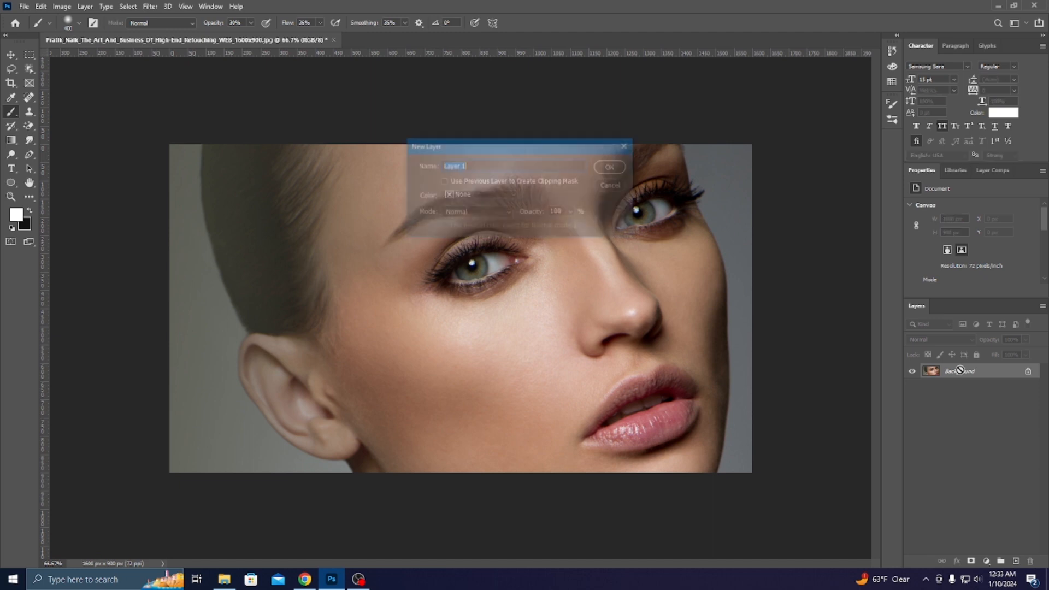
pyautogui.write('texture')
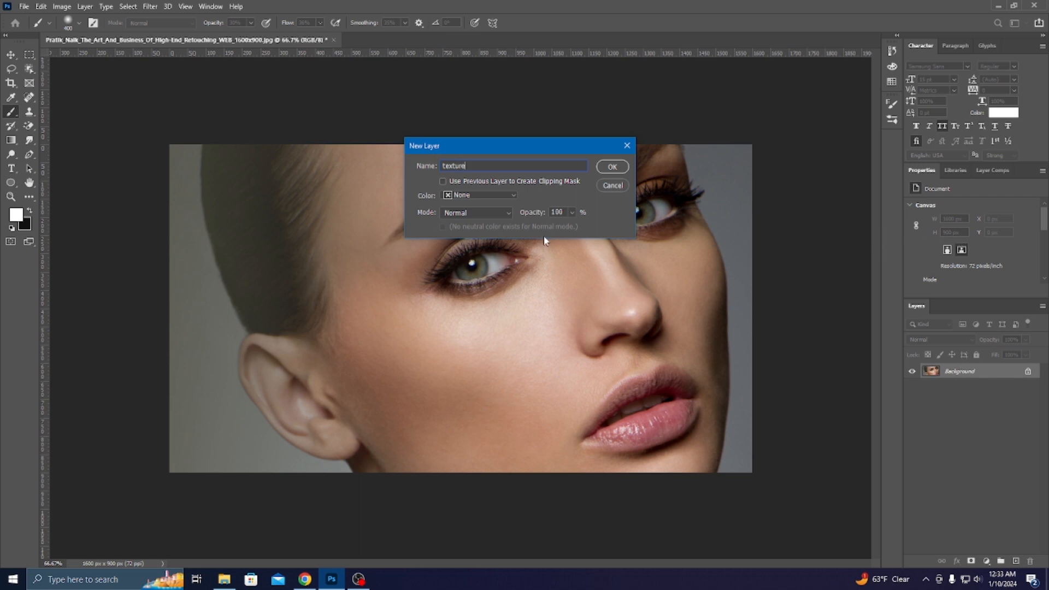
pyautogui.click(480, 195)
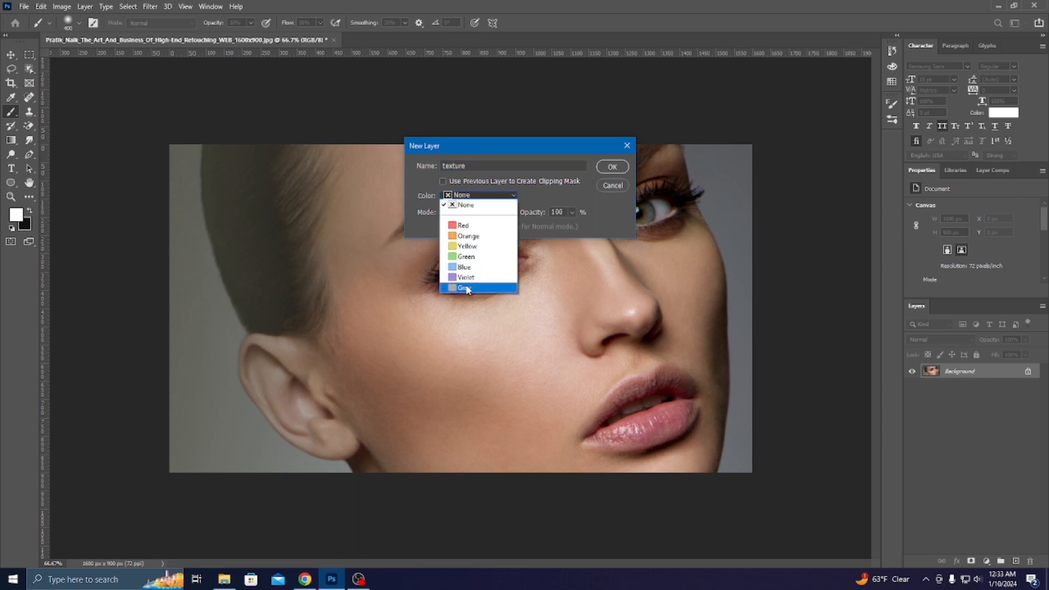
pyautogui.click(464, 289)
pyautogui.click(471, 215)
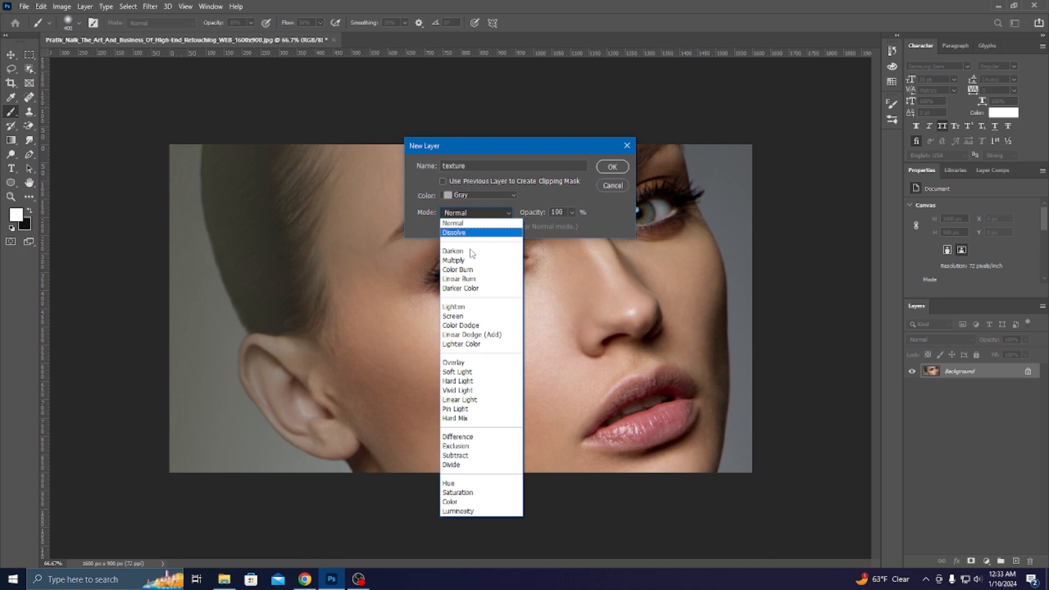
pyautogui.click(464, 374)
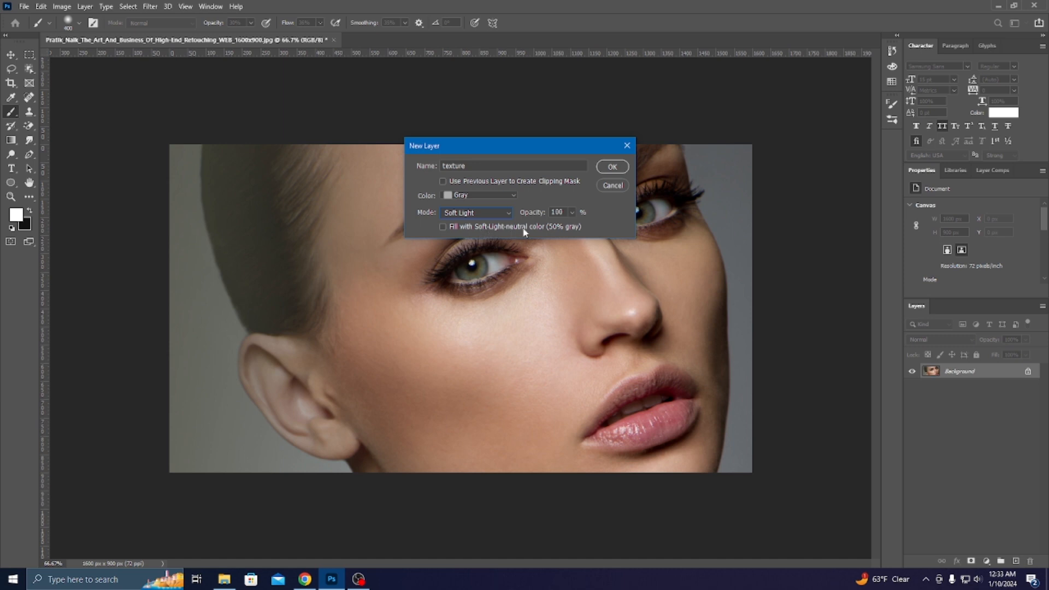
pyautogui.click(443, 226)
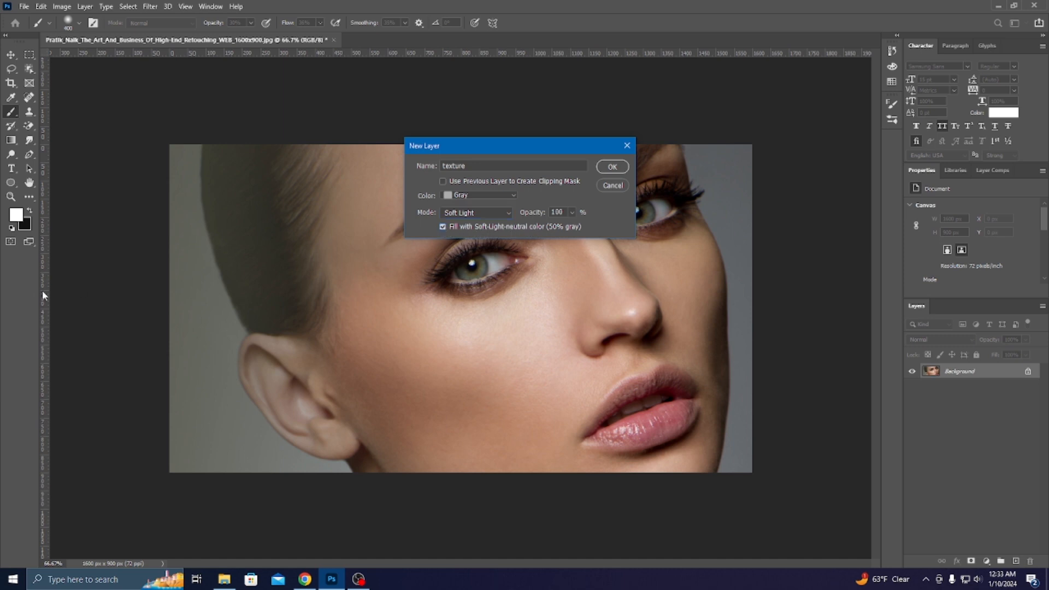
pyautogui.click(612, 168)
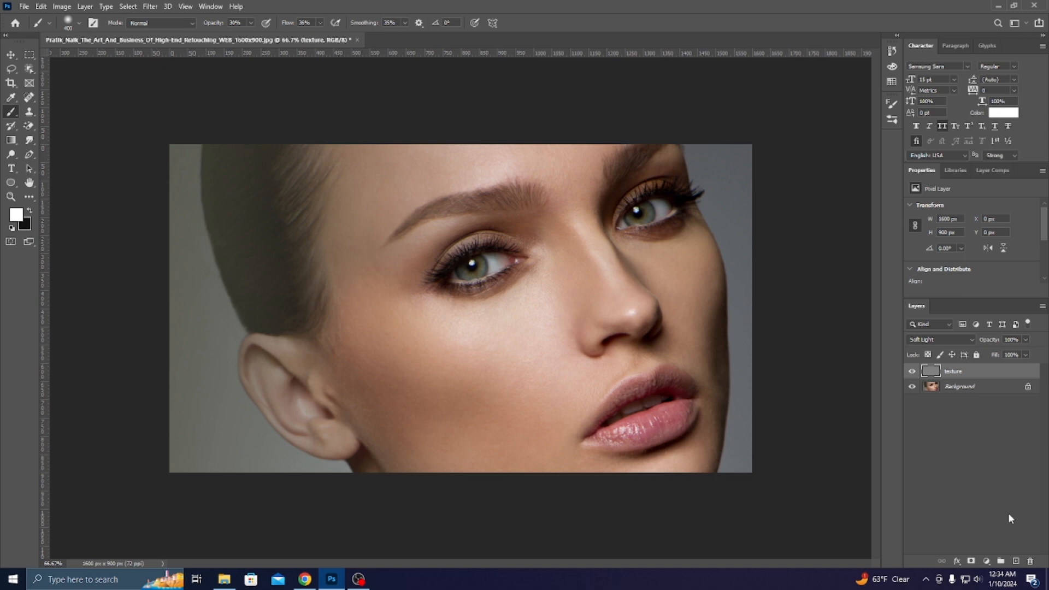
# Duplicate it as 'texture copy' and make the original texture layer active again.
pyautogui.hotkey('ctrl', 'j')
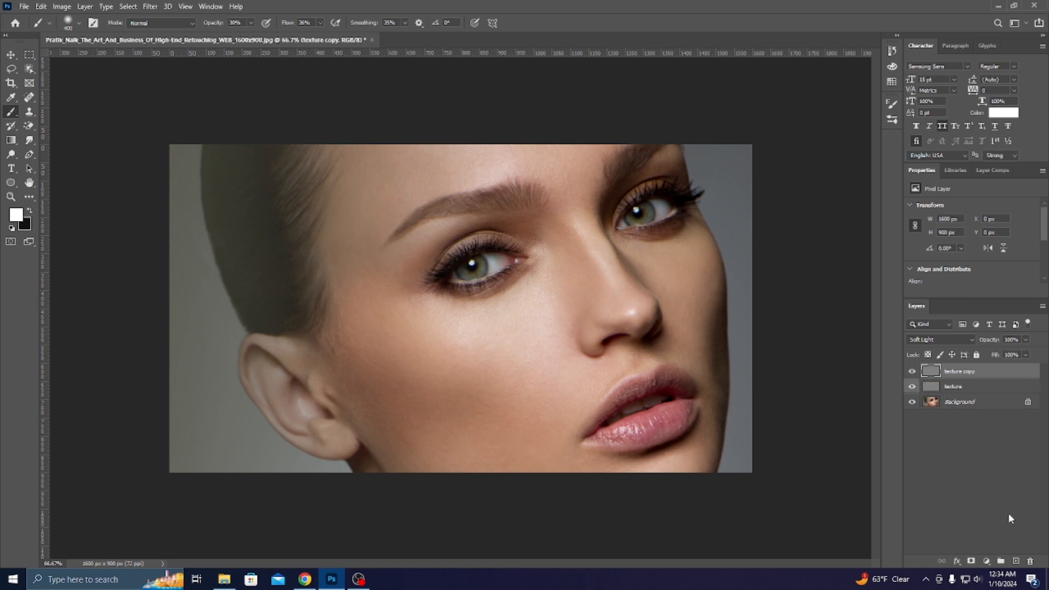
pyautogui.click(960, 389)
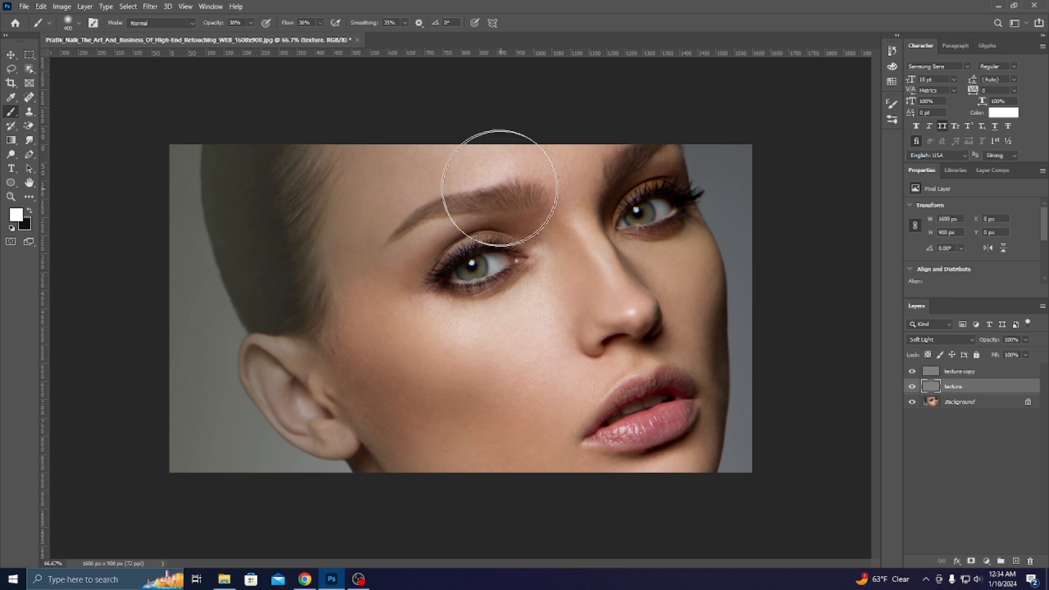
pyautogui.click(8, 57)
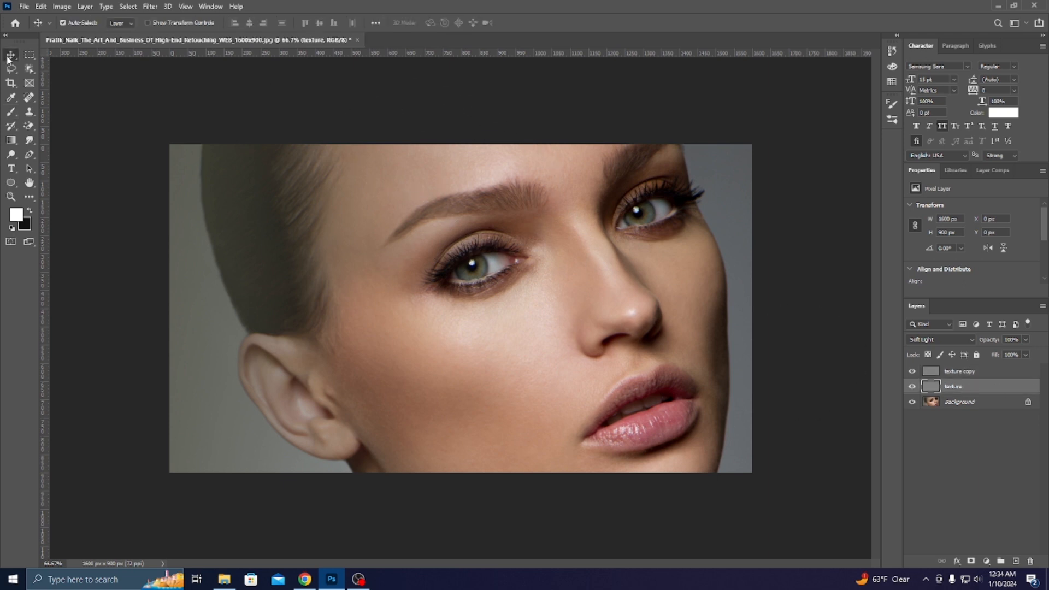
# Apply the Filter Gallery Texturizer with Canvas, Scaling 180% and Relief 15.
pyautogui.click(148, 6)
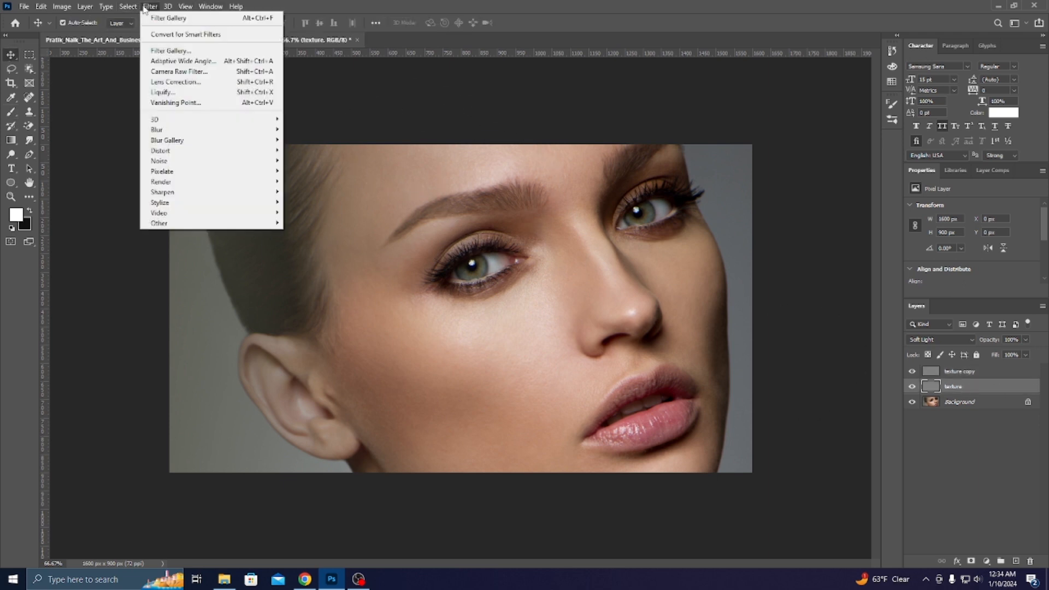
pyautogui.click(186, 51)
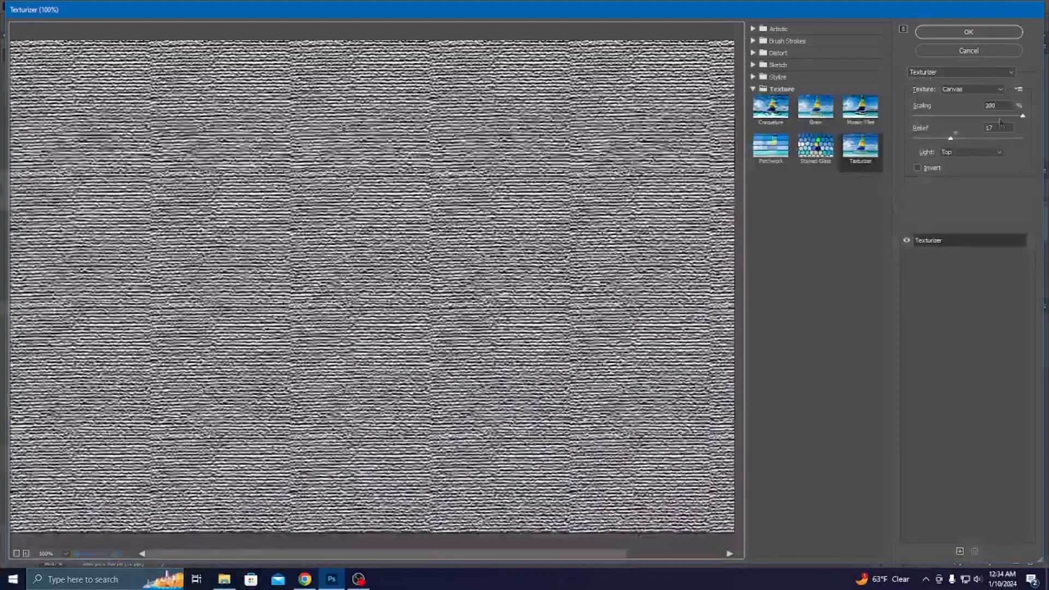
pyautogui.click(857, 152)
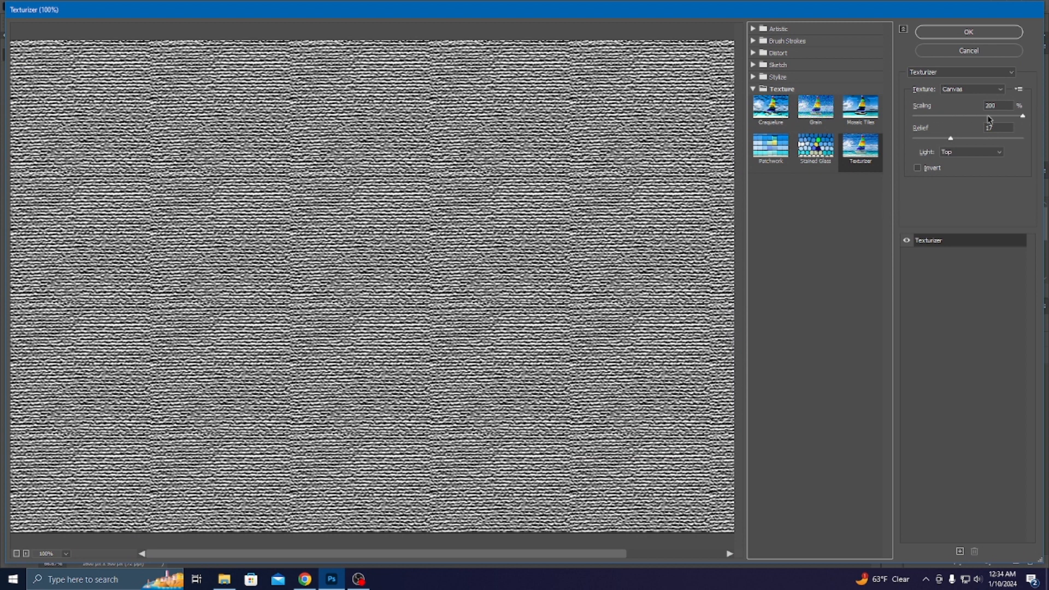
pyautogui.moveTo(987, 119); pyautogui.dragTo(1023, 120)
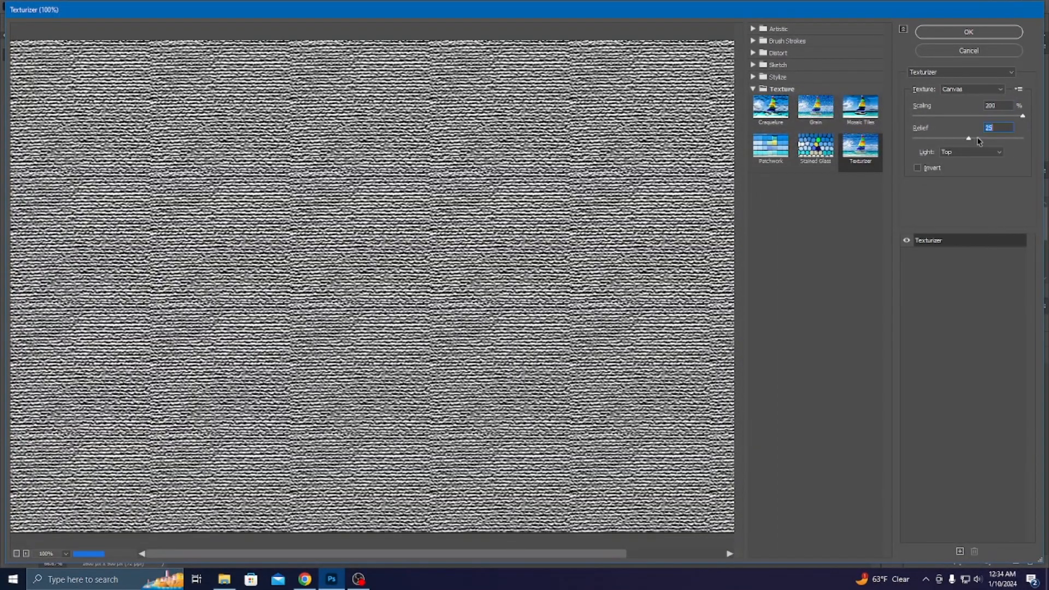
pyautogui.moveTo(951, 140)
pyautogui.mouseDown()
pyautogui.moveTo(979, 140)
pyautogui.moveTo(920, 139)
pyautogui.moveTo(932, 139)
pyautogui.mouseUp()
pyautogui.moveTo(1008, 112); pyautogui.dragTo(978, 114)
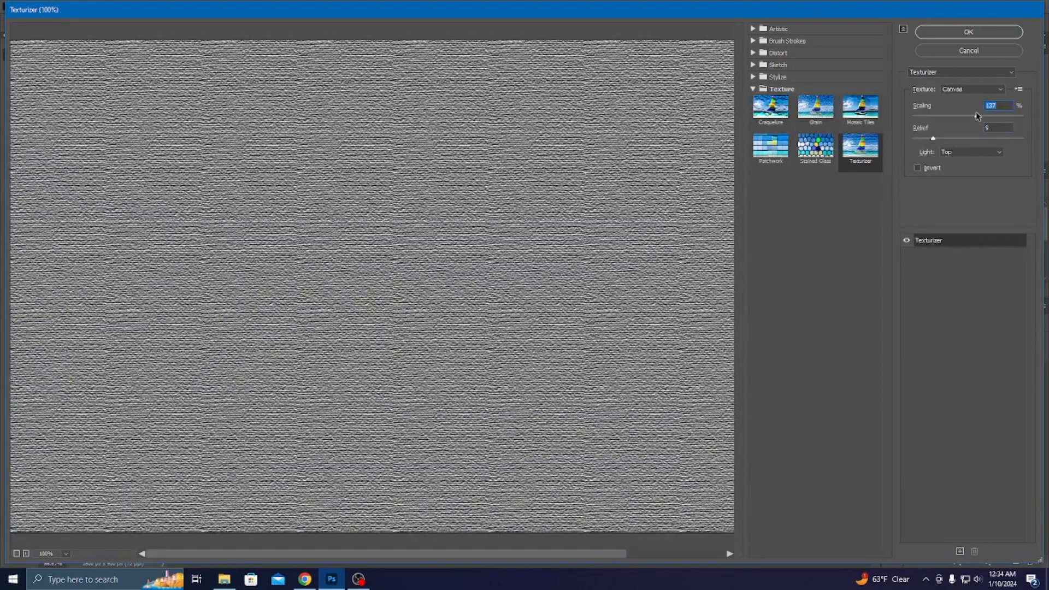
pyautogui.moveTo(933, 138)
pyautogui.mouseDown()
pyautogui.moveTo(920, 139)
pyautogui.moveTo(947, 142)
pyautogui.mouseUp()
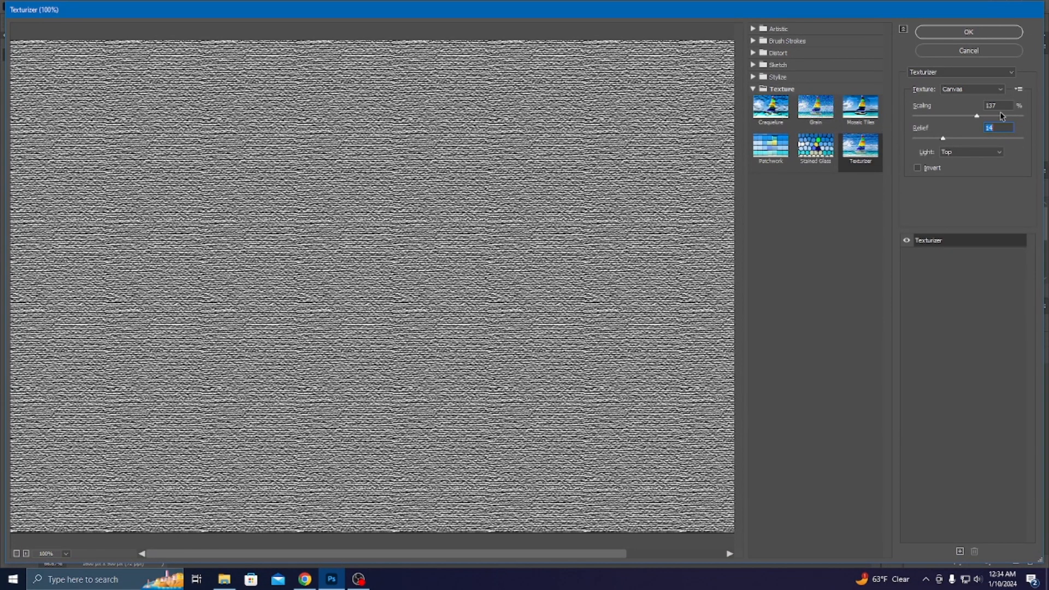
pyautogui.write('151')
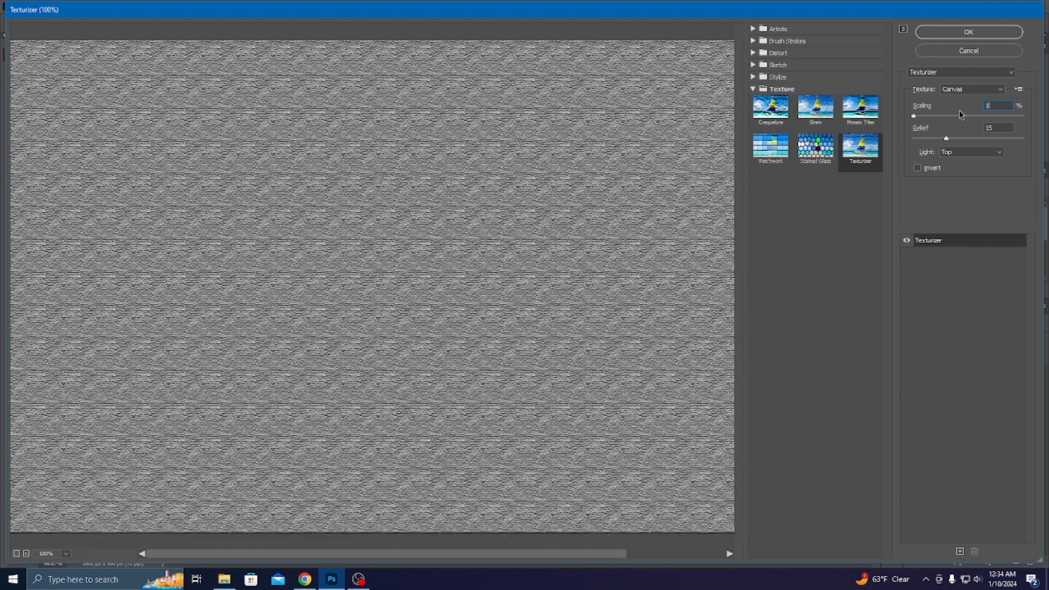
pyautogui.write('80')
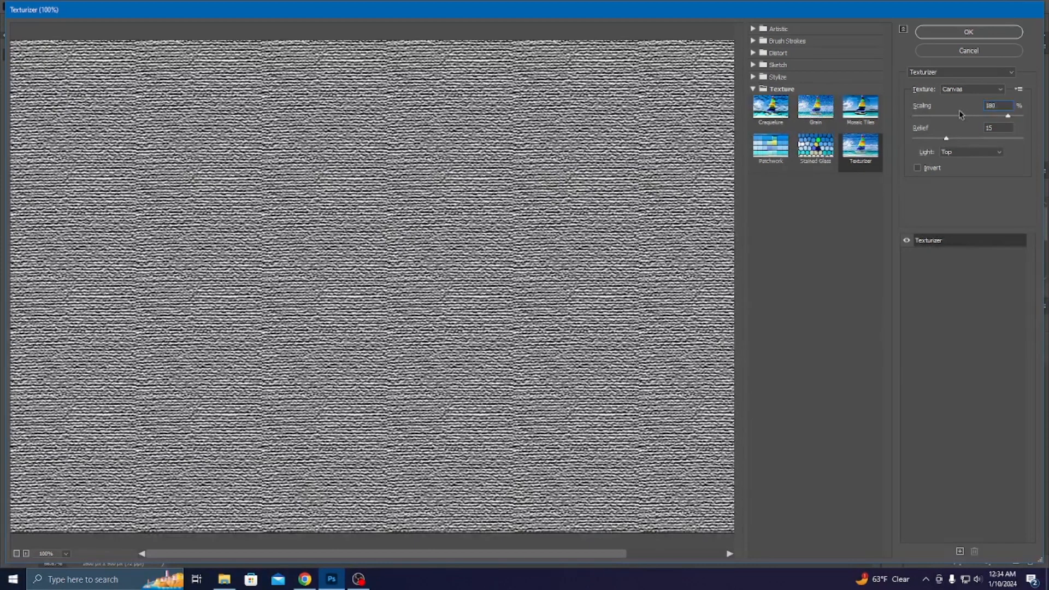
pyautogui.click(950, 30)
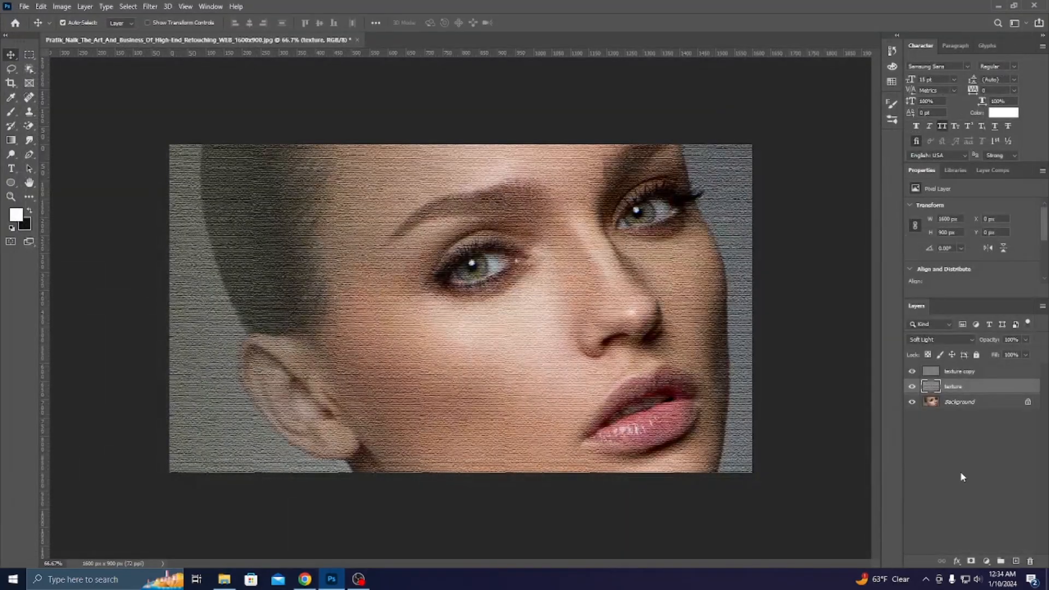
# Review the canvas-textured portrait and open, then dismiss, the texture layer's context menu.
pyautogui.scroll(3, 585, 388)
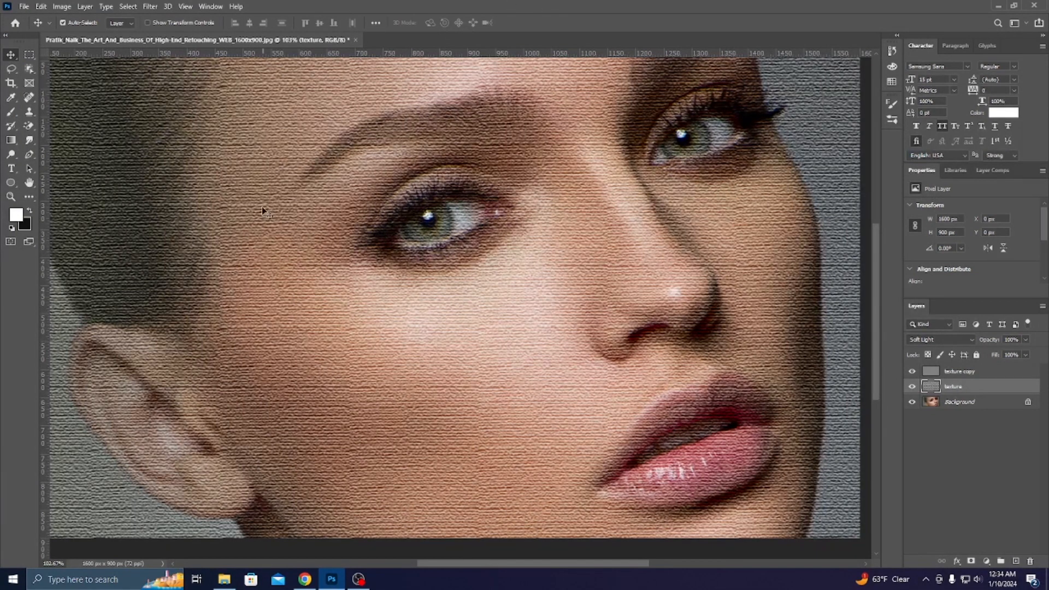
pyautogui.scroll(-3, 410, 319)
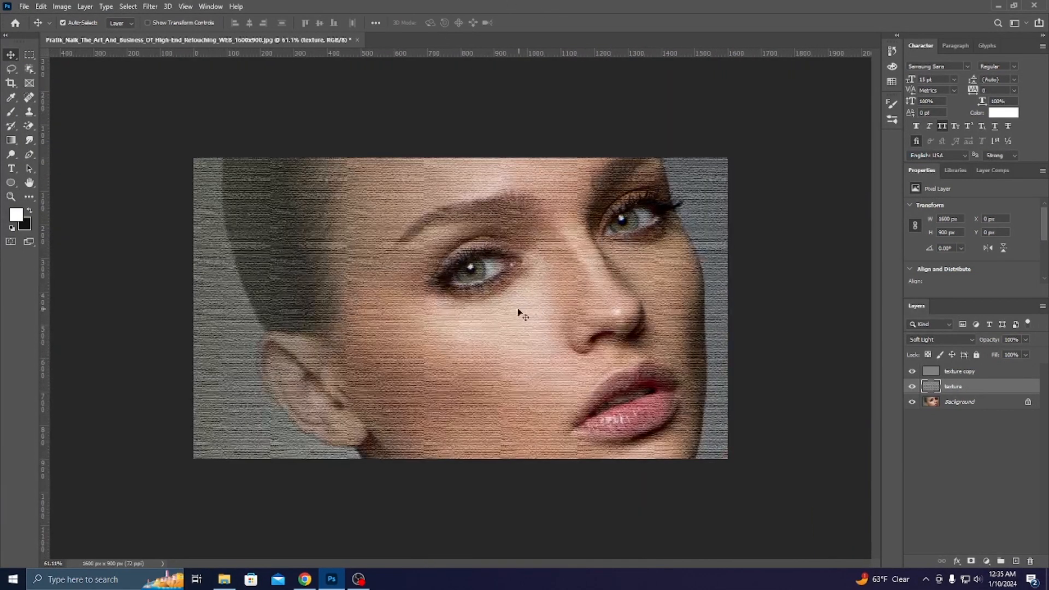
pyautogui.scroll(-2, 523, 315)
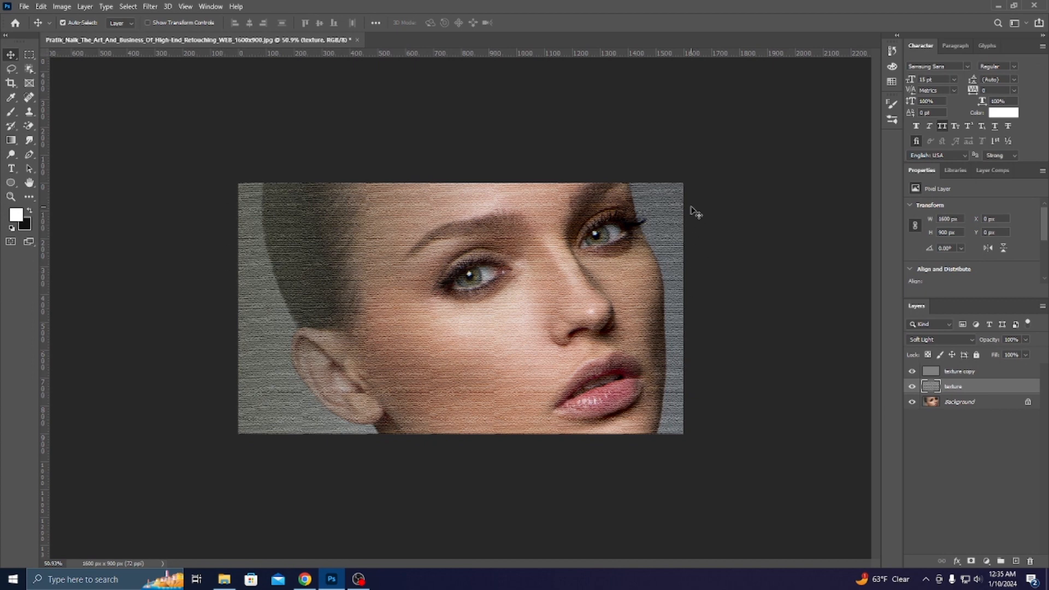
pyautogui.scroll(2, 692, 290)
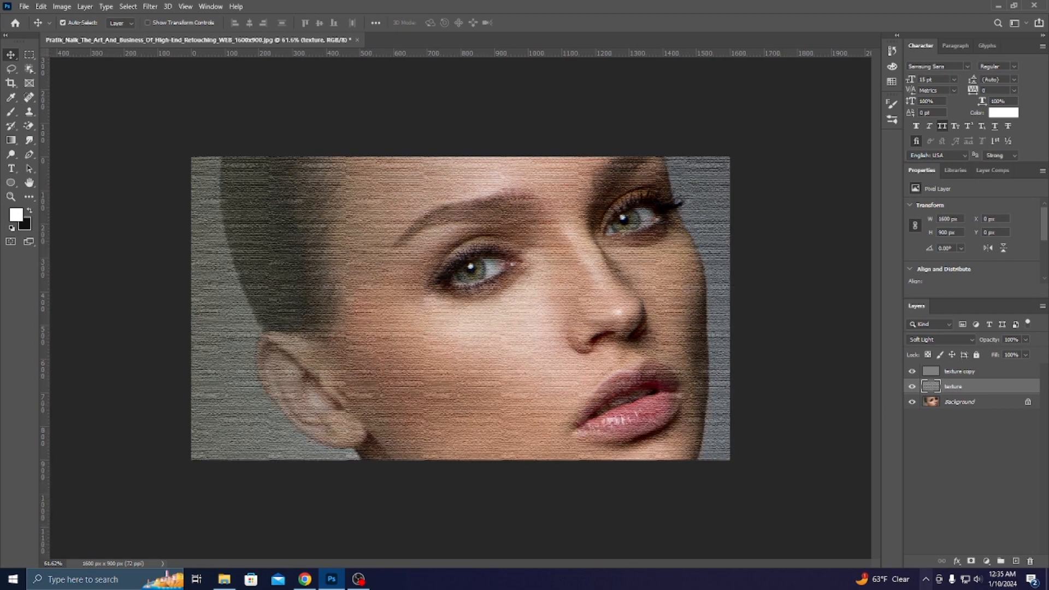
pyautogui.rightClick(959, 387)
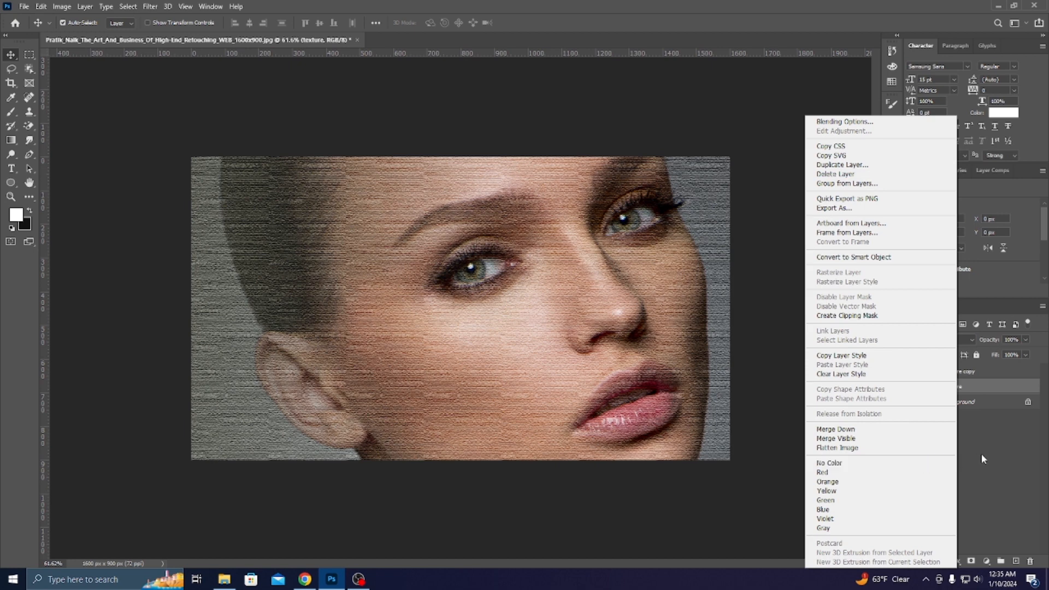
pyautogui.click(1004, 465)
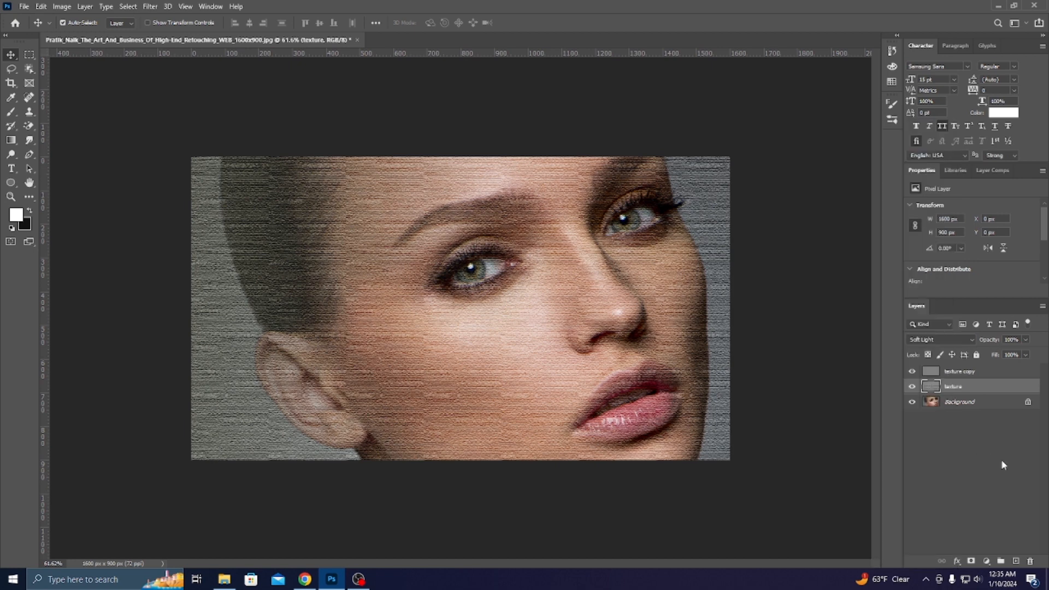
# Give the texture layer a black mask and set the brush to 25% opacity and 25% flow.
pyautogui.keyDown('alt'); pyautogui.click(970, 562); pyautogui.keyUp('alt')
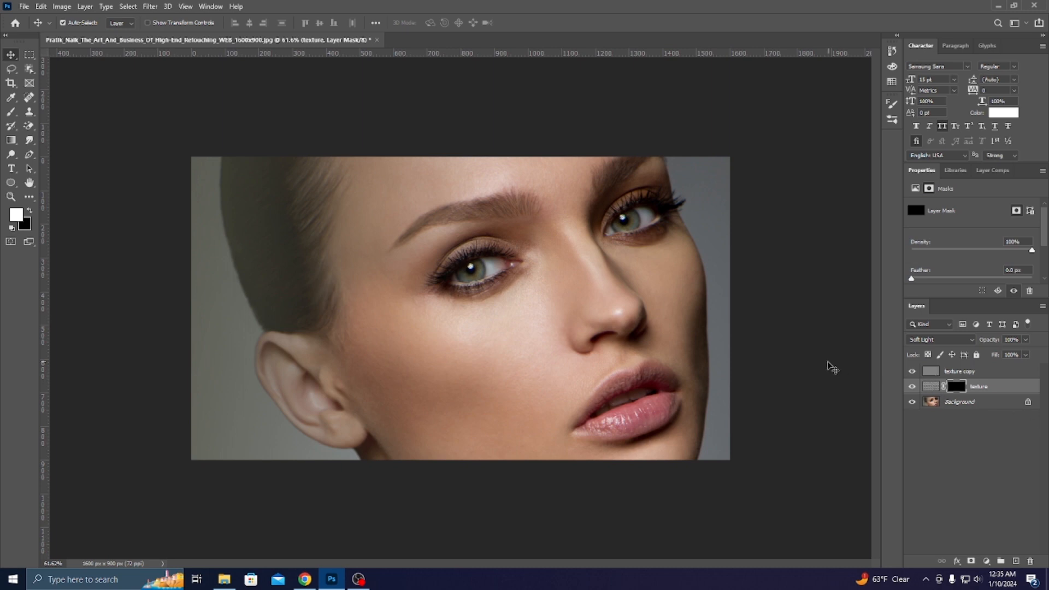
pyautogui.scroll(3, 789, 368)
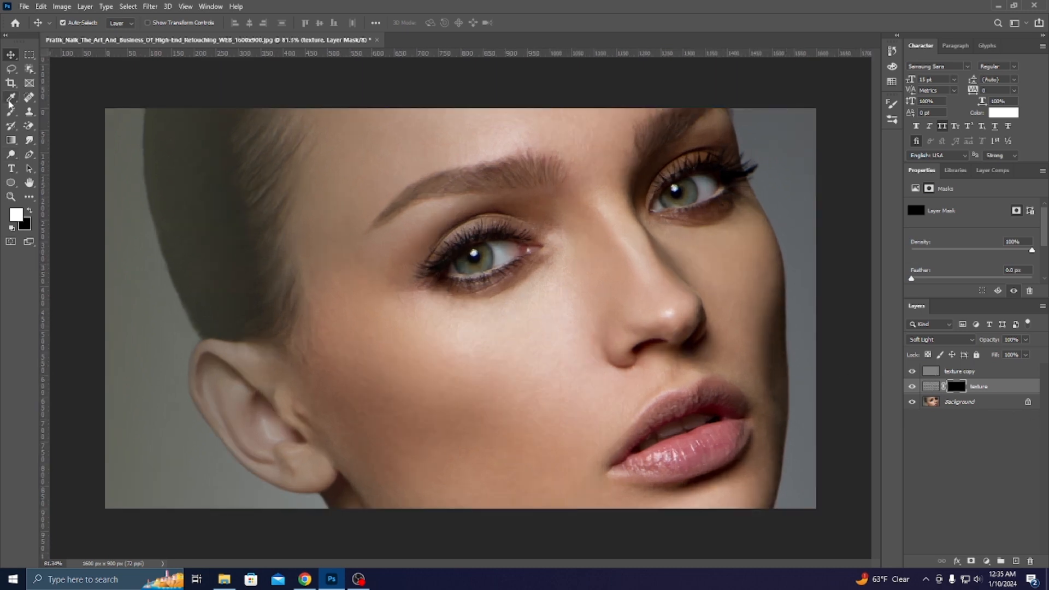
pyautogui.click(11, 112)
pyautogui.click(57, 112)
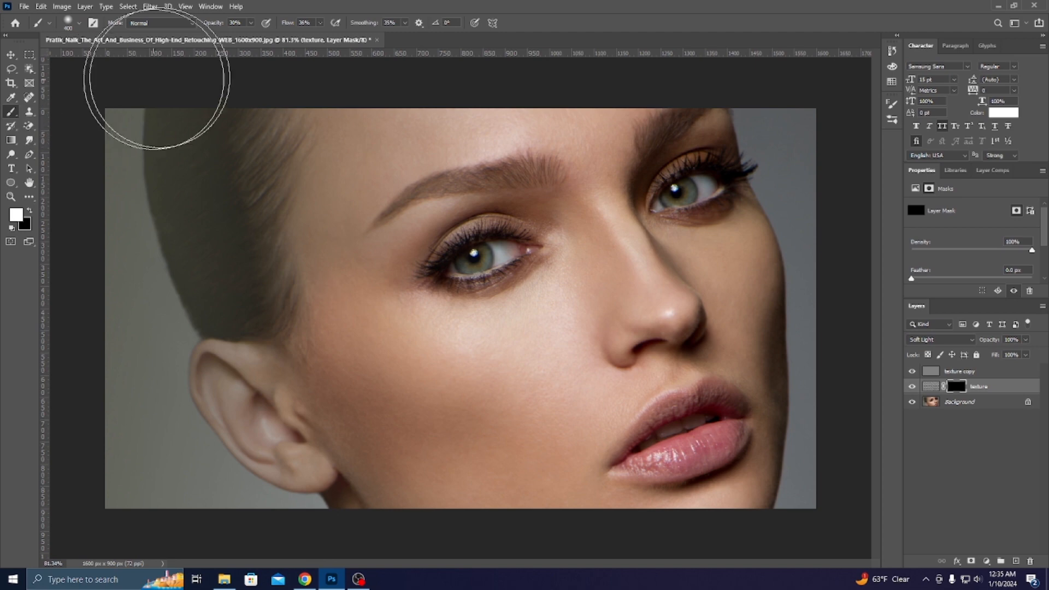
pyautogui.click(229, 22)
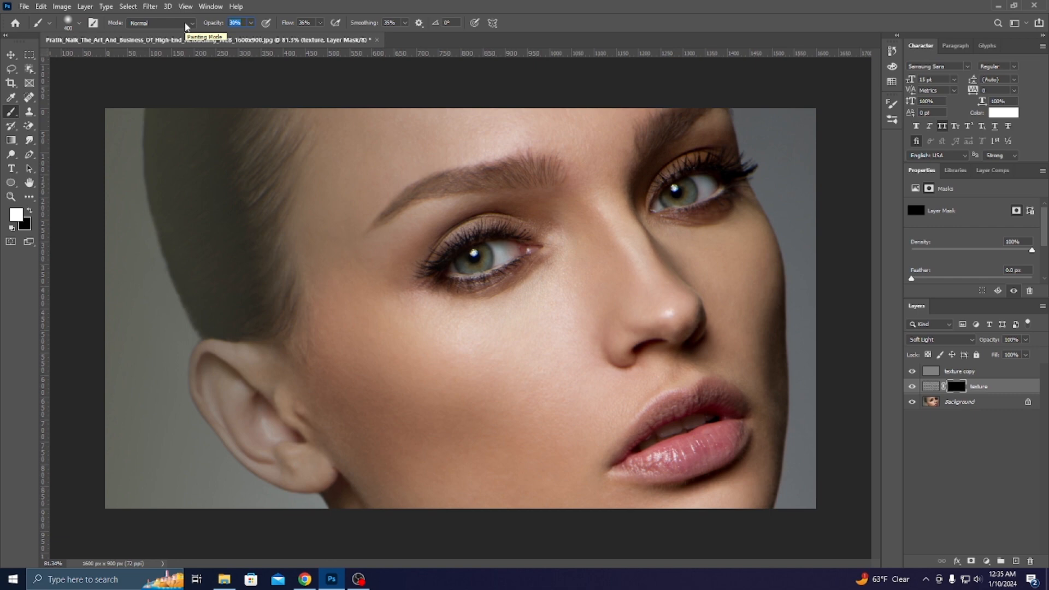
pyautogui.write('25')
pyautogui.press('Tab')
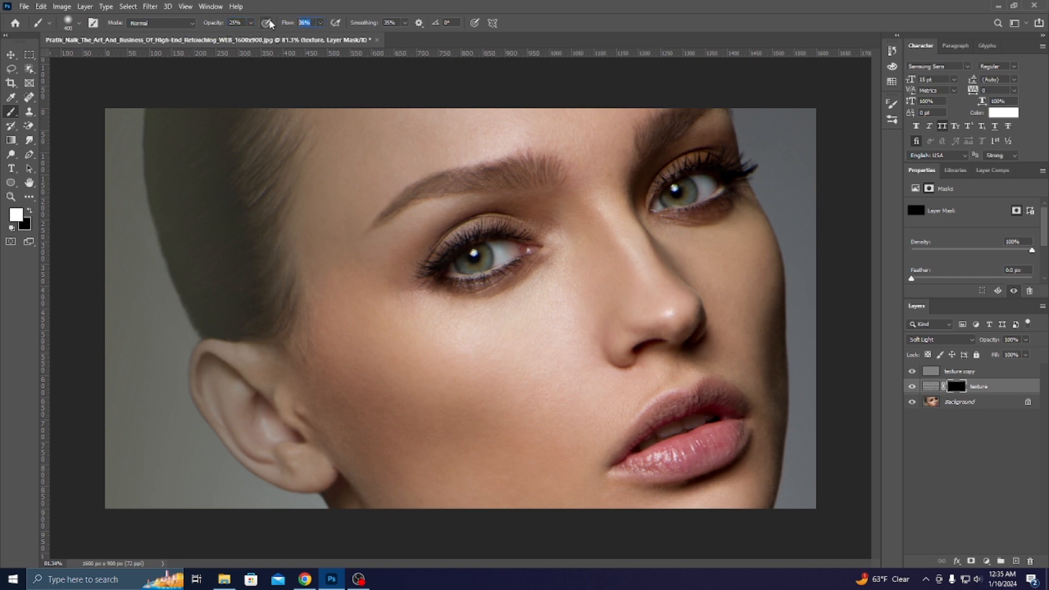
pyautogui.write('25')
pyautogui.press('Tab')
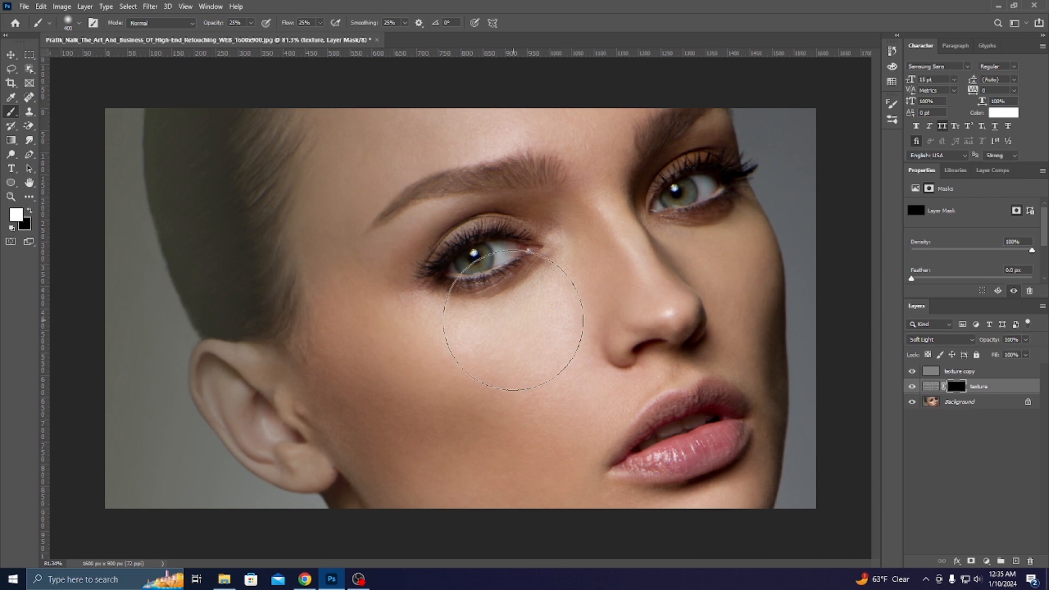
# Paint white on the mask to reveal the texture across the forehead and cheek.
pyautogui.scroll(-3, 499, 321)
pyautogui.scroll(2, 457, 291)
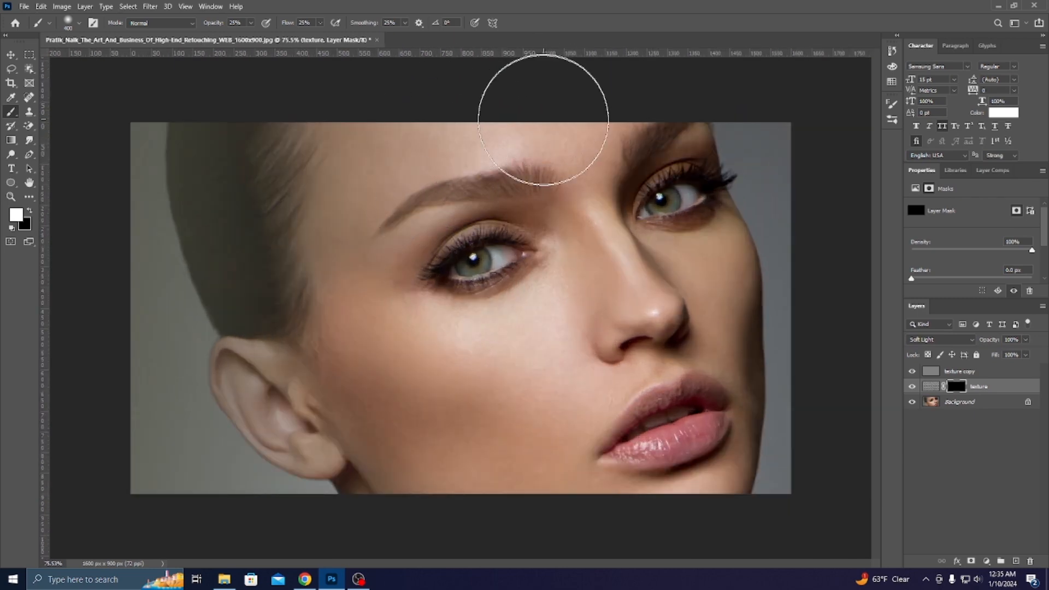
pyautogui.moveTo(509, 147)
pyautogui.mouseDown()
pyautogui.moveTo(563, 129)
pyautogui.moveTo(398, 105)
pyautogui.mouseUp()
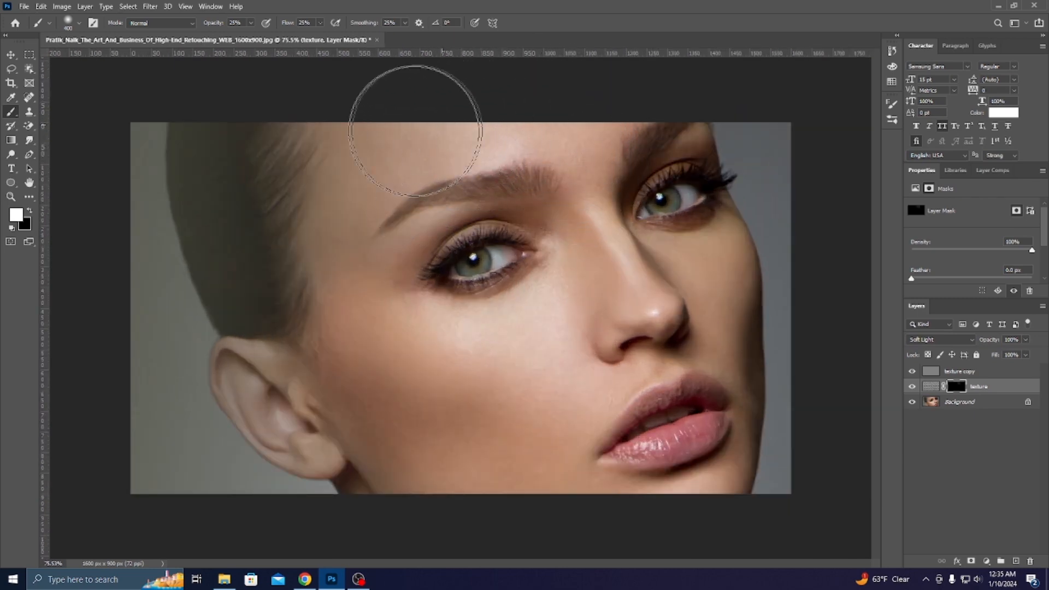
pyautogui.scroll(-2, 419, 347)
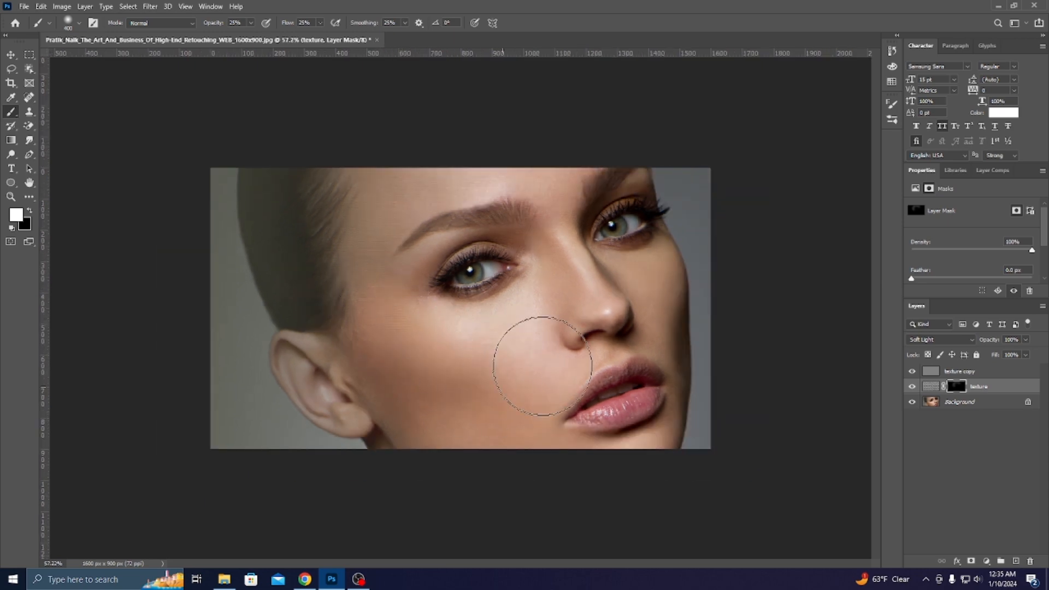
pyautogui.moveTo(463, 417)
pyautogui.mouseDown()
pyautogui.moveTo(467, 392)
pyautogui.moveTo(502, 354)
pyautogui.moveTo(387, 416)
pyautogui.moveTo(376, 336)
pyautogui.moveTo(428, 419)
pyautogui.moveTo(533, 468)
pyautogui.moveTo(497, 379)
pyautogui.moveTo(503, 442)
pyautogui.moveTo(515, 380)
pyautogui.moveTo(489, 452)
pyautogui.moveTo(595, 282)
pyautogui.moveTo(566, 366)
pyautogui.mouseUp()
pyautogui.scroll(3, 520, 407)
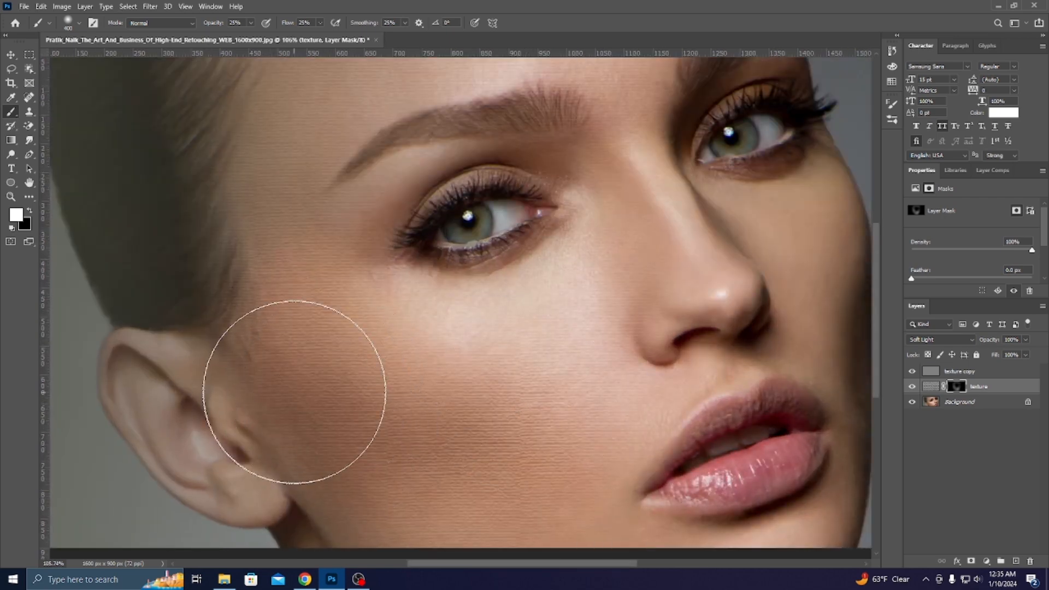
pyautogui.scroll(-3, 317, 375)
pyautogui.scroll(-1, 434, 419)
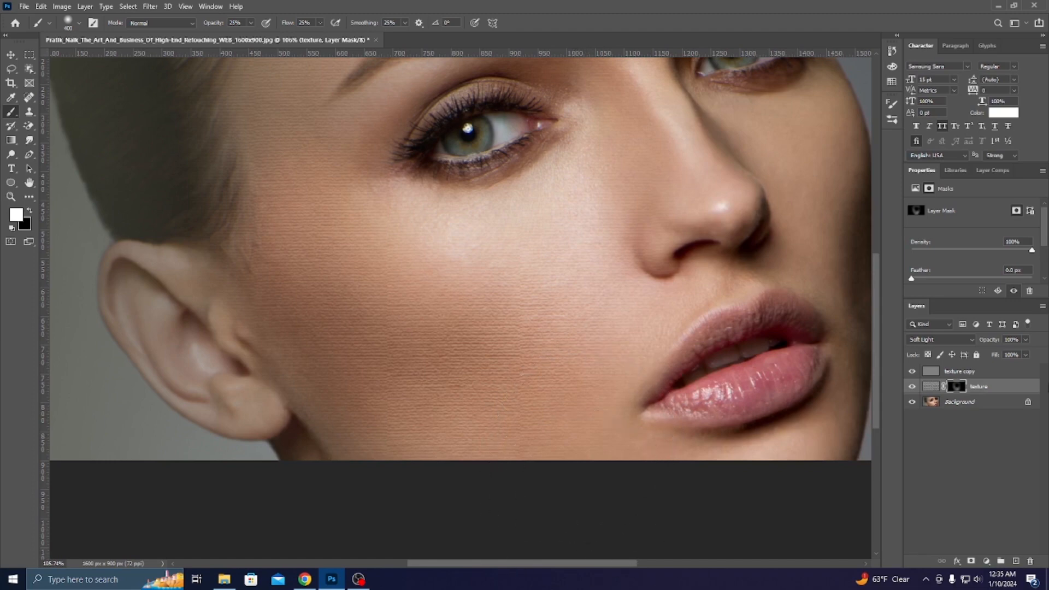
# Toggle the texture layer to compare, shrink the brush to 200, and select texture copy.
pyautogui.click(912, 387)
pyautogui.scroll(-3, 569, 377)
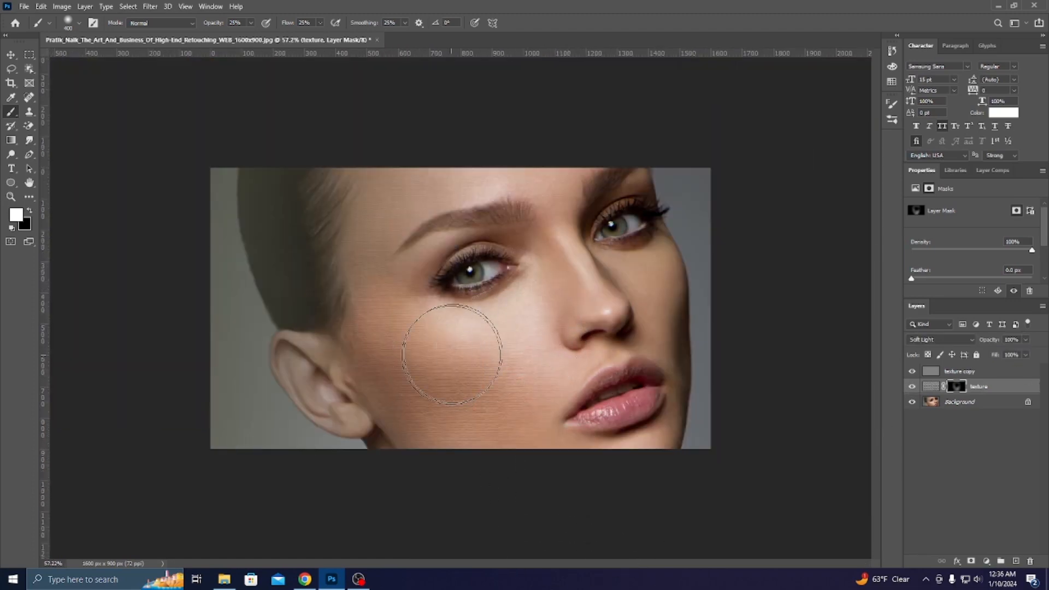
pyautogui.press('[')
pyautogui.press('[')
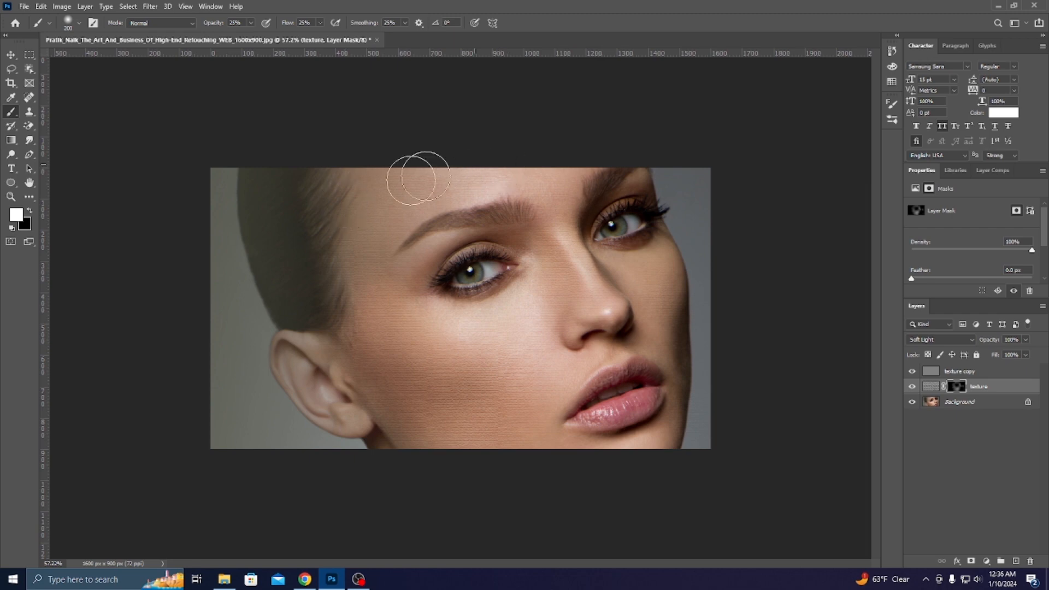
pyautogui.scroll(-1, 456, 258)
pyautogui.scroll(1, 457, 258)
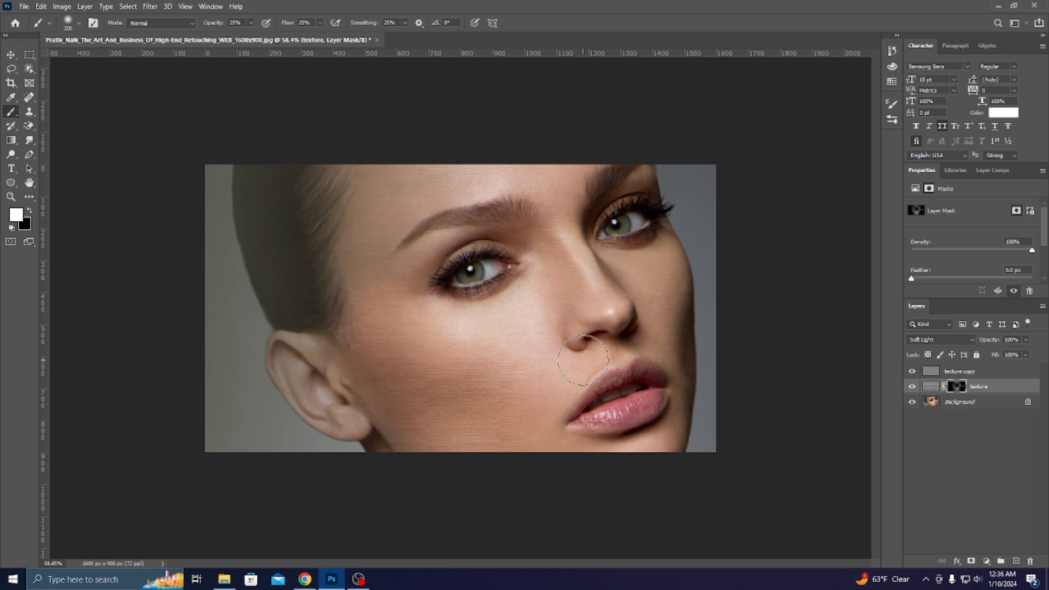
pyautogui.scroll(-3, 539, 382)
pyautogui.scroll(4, 539, 382)
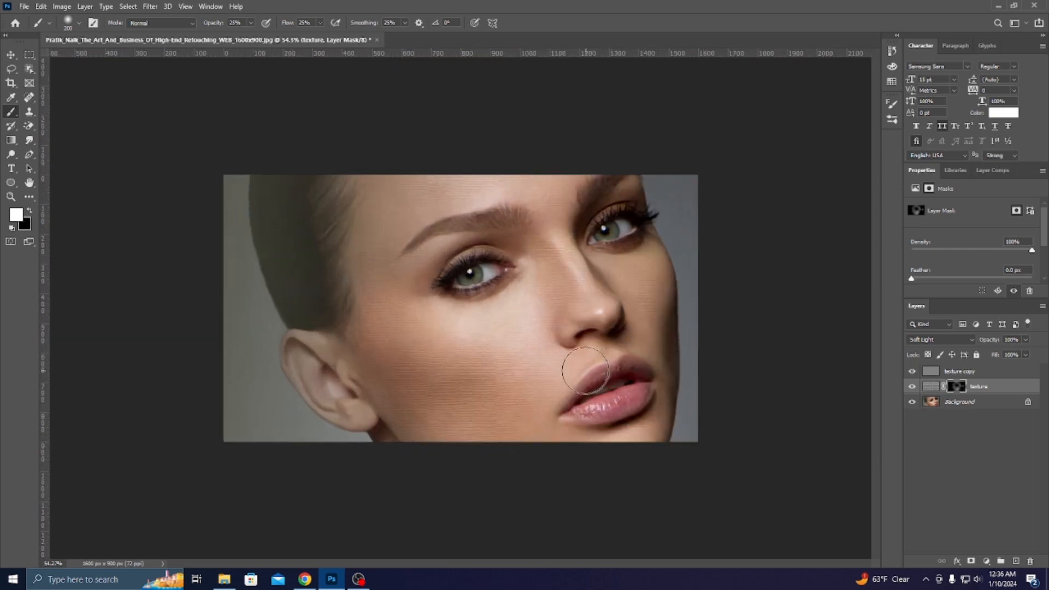
pyautogui.scroll(1, 563, 333)
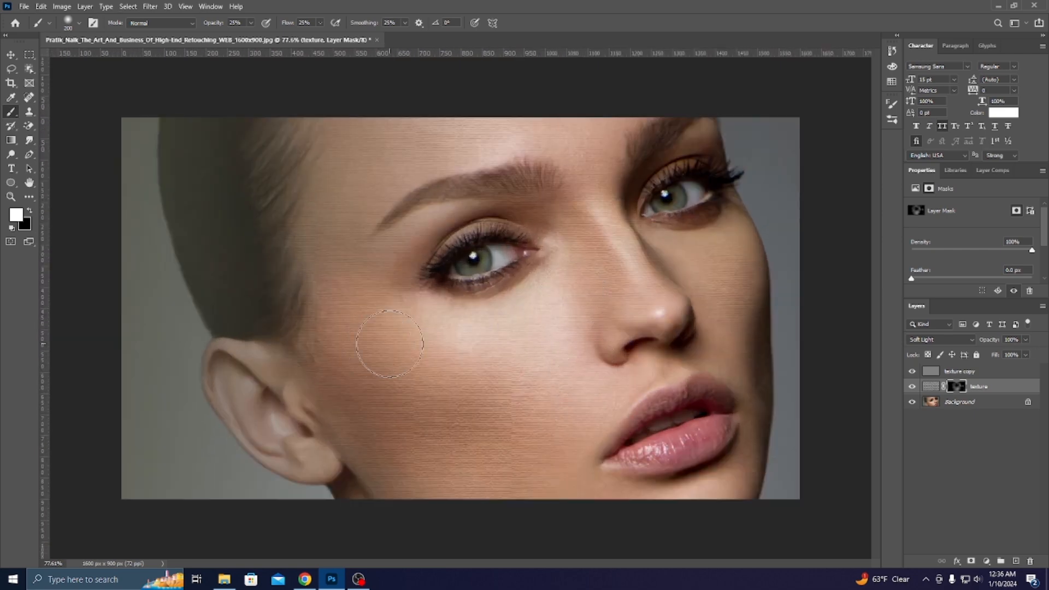
pyautogui.scroll(-2, 515, 328)
pyautogui.scroll(1, 540, 325)
pyautogui.scroll(-2, 539, 324)
pyautogui.scroll(1, 675, 367)
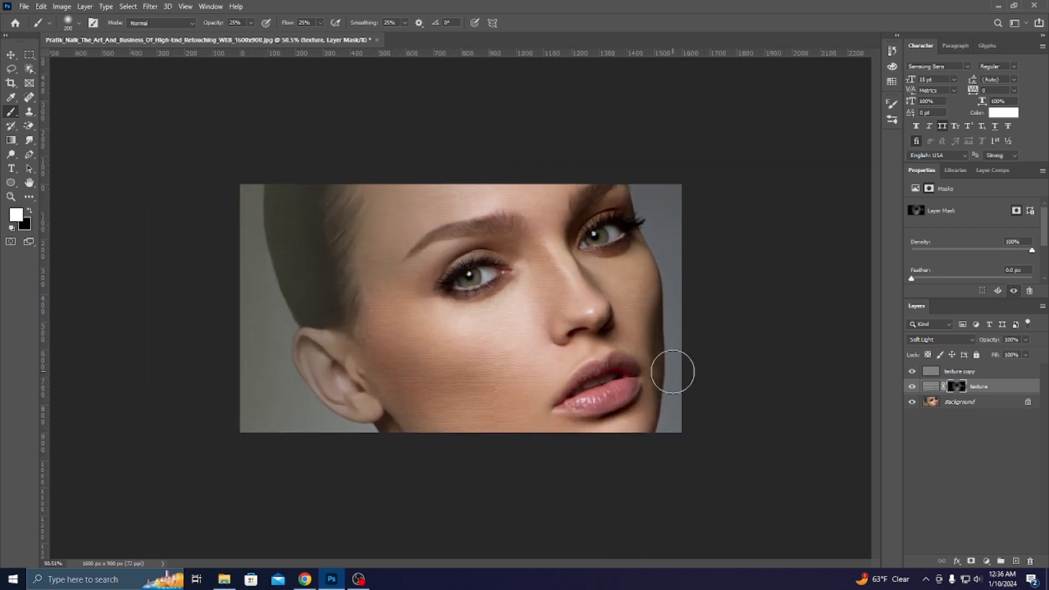
pyautogui.click(964, 372)
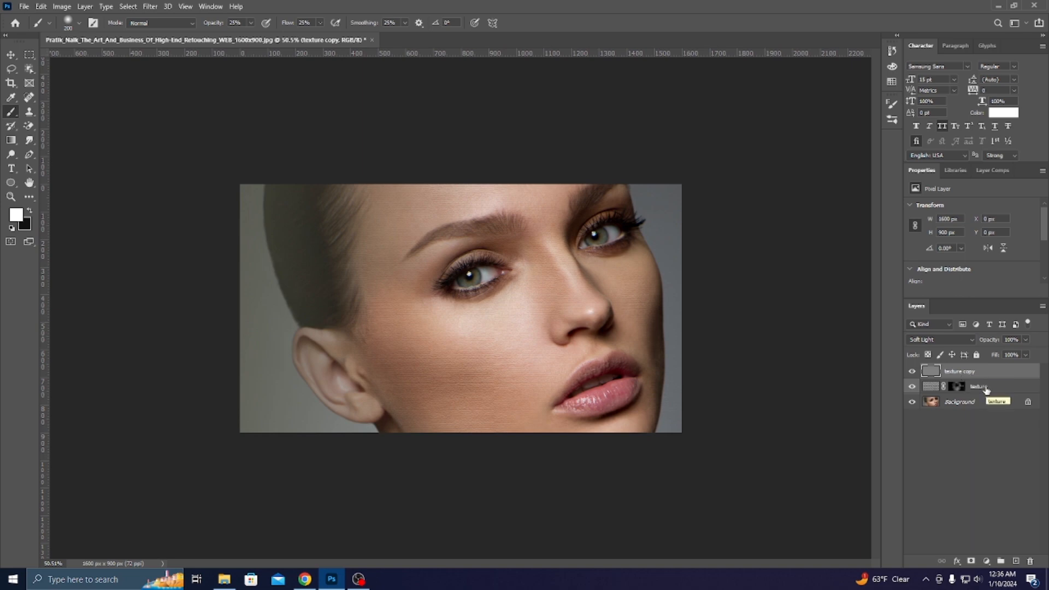
# Apply Add Noise at 25% amount with Uniform distribution to texture copy.
pyautogui.click(151, 7)
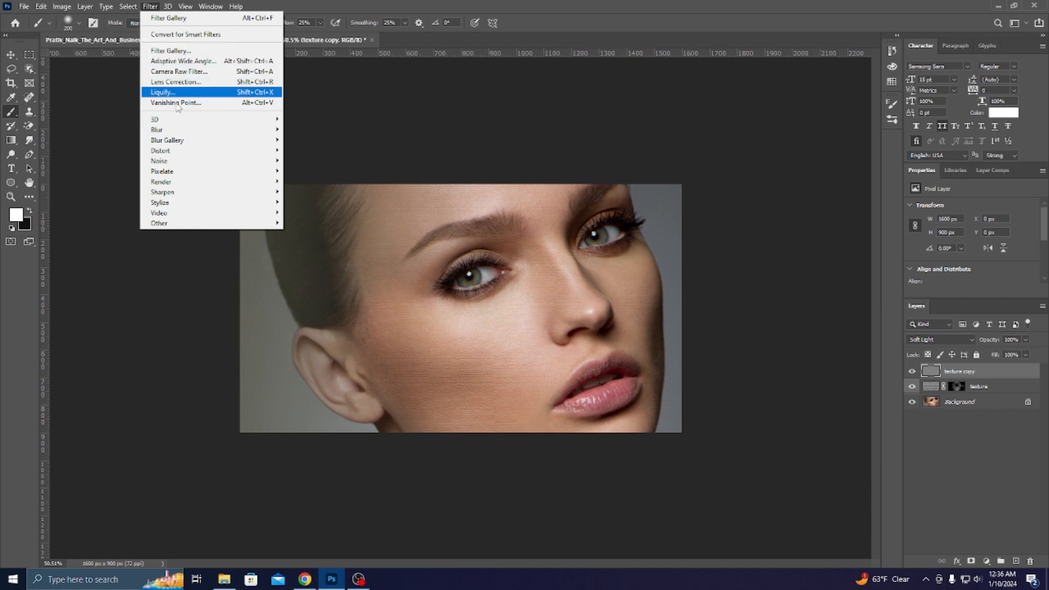
pyautogui.moveTo(175, 162)
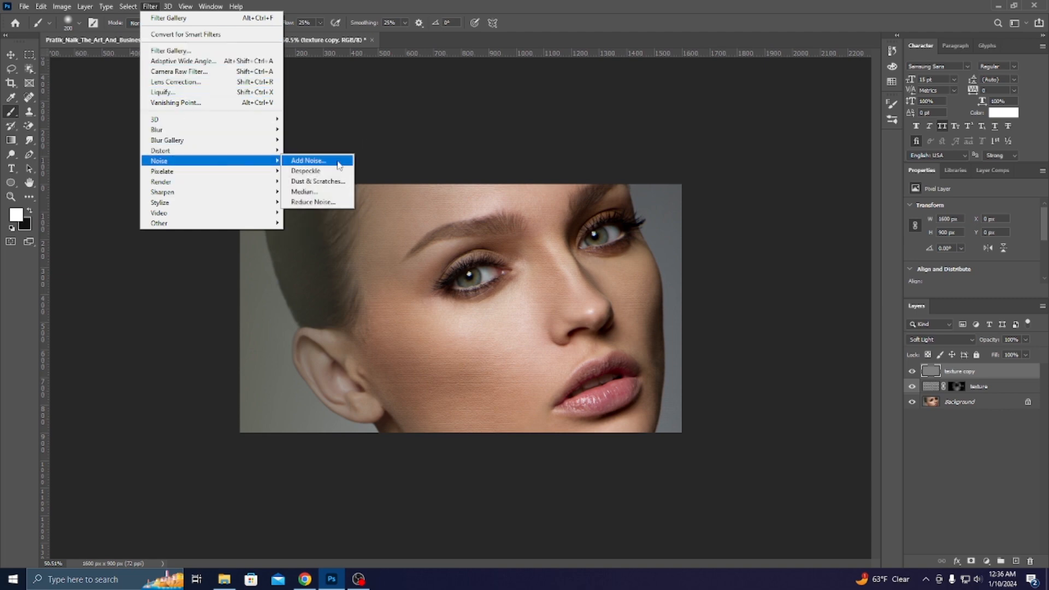
pyautogui.click(339, 165)
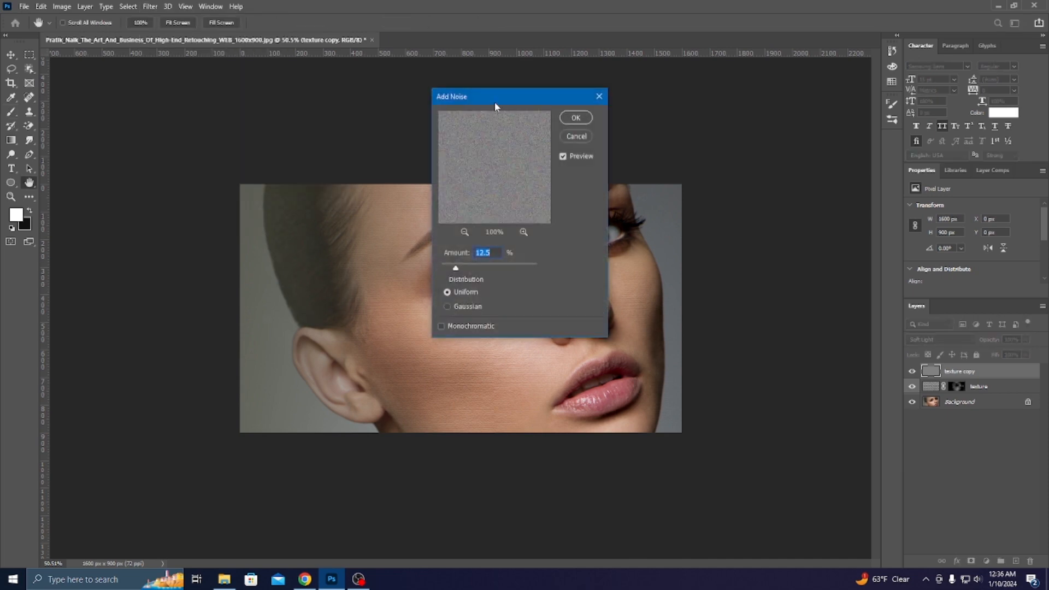
pyautogui.moveTo(495, 102); pyautogui.dragTo(722, 108)
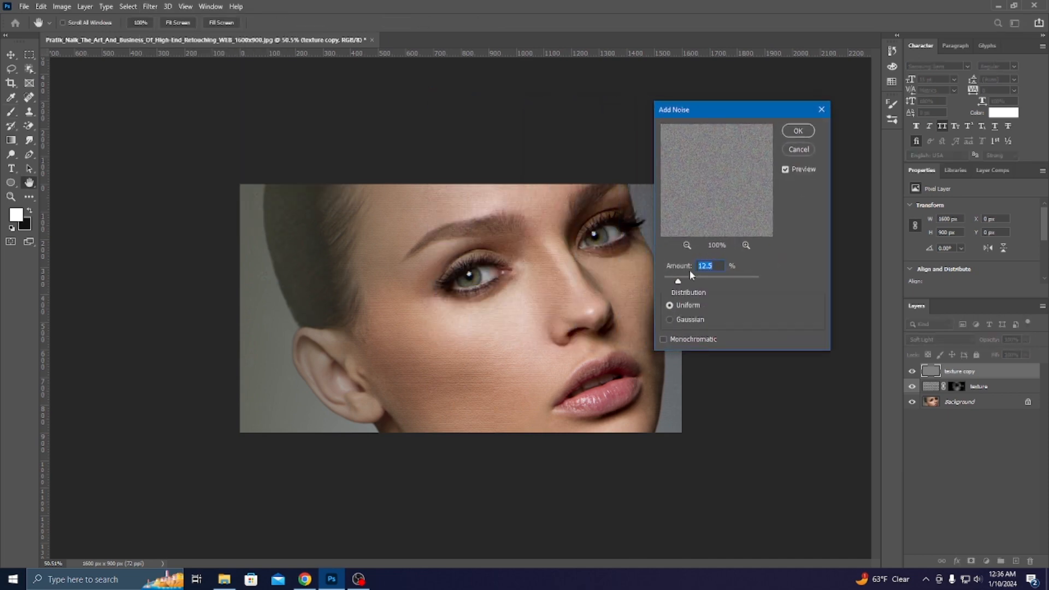
pyautogui.moveTo(689, 280)
pyautogui.mouseDown()
pyautogui.moveTo(705, 282)
pyautogui.moveTo(689, 282)
pyautogui.mouseUp()
pyautogui.doubleClick(704, 267)
pyautogui.write('25')
pyautogui.click(805, 132)
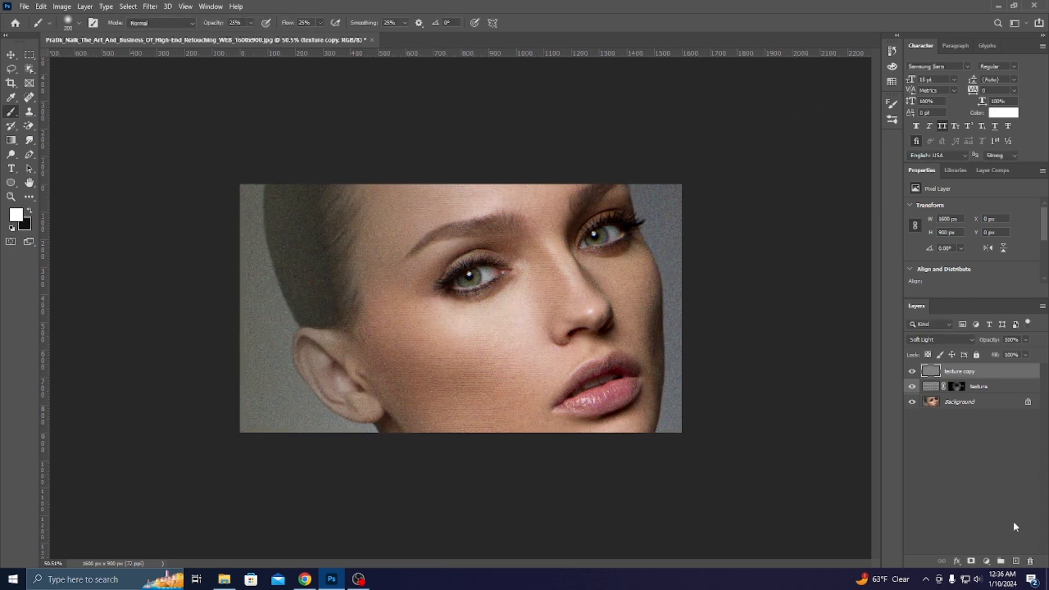
# Give texture copy a black mask and paint the noise back with a 400 brush.
pyautogui.keyDown('alt'); pyautogui.click(973, 562); pyautogui.keyUp('alt')
pyautogui.scroll(3, 464, 317)
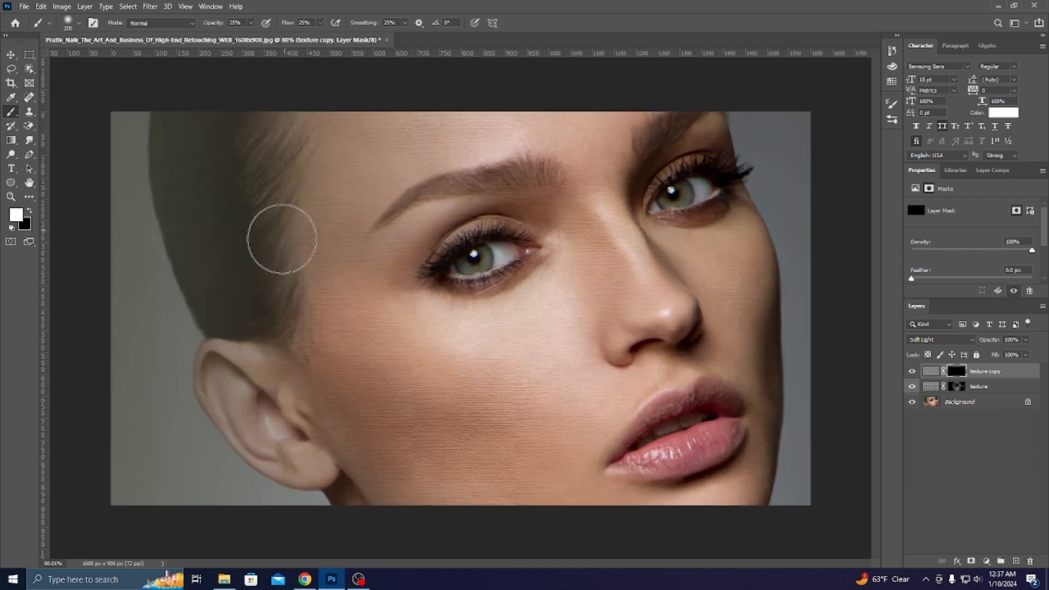
pyautogui.press(']')
pyautogui.press(']')
pyautogui.press(']')
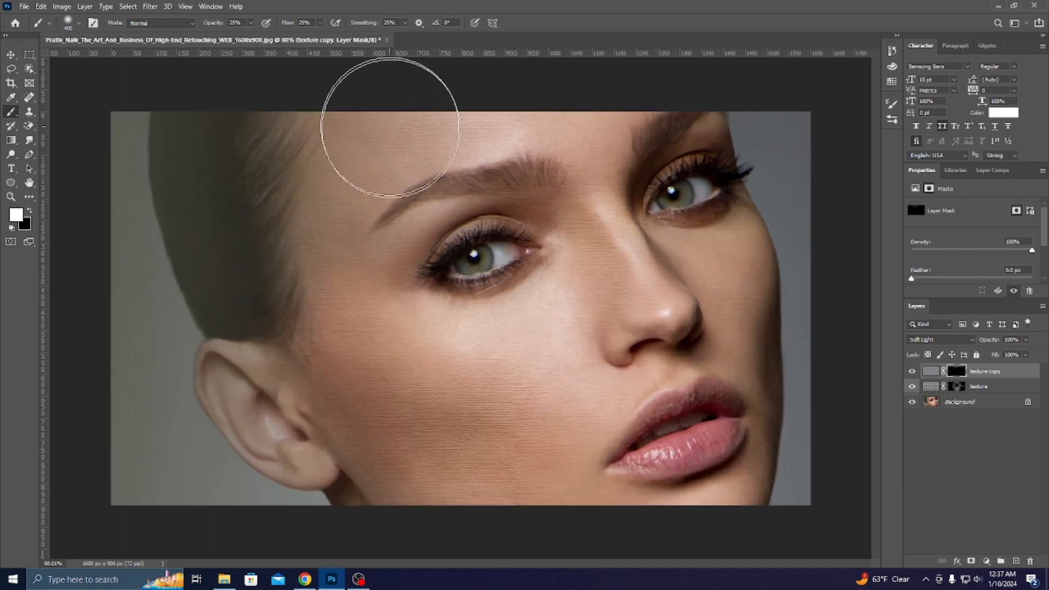
pyautogui.moveTo(382, 117)
pyautogui.mouseDown()
pyautogui.moveTo(330, 352)
pyautogui.moveTo(357, 289)
pyautogui.mouseUp()
# Inspect the grain across the face and select both texture layers together.
pyautogui.scroll(-3, 357, 289)
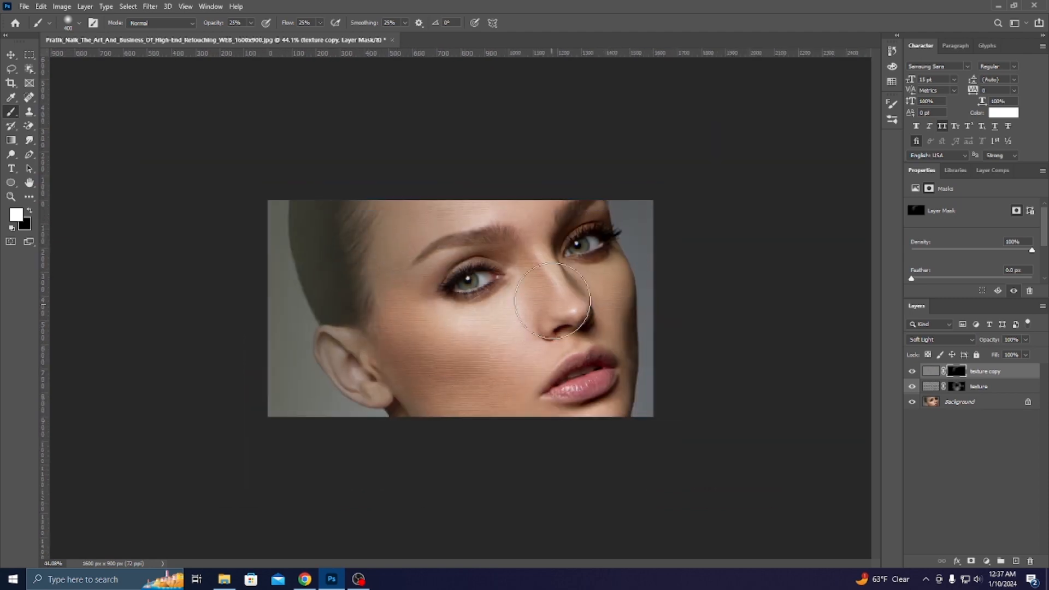
pyautogui.scroll(3, 496, 358)
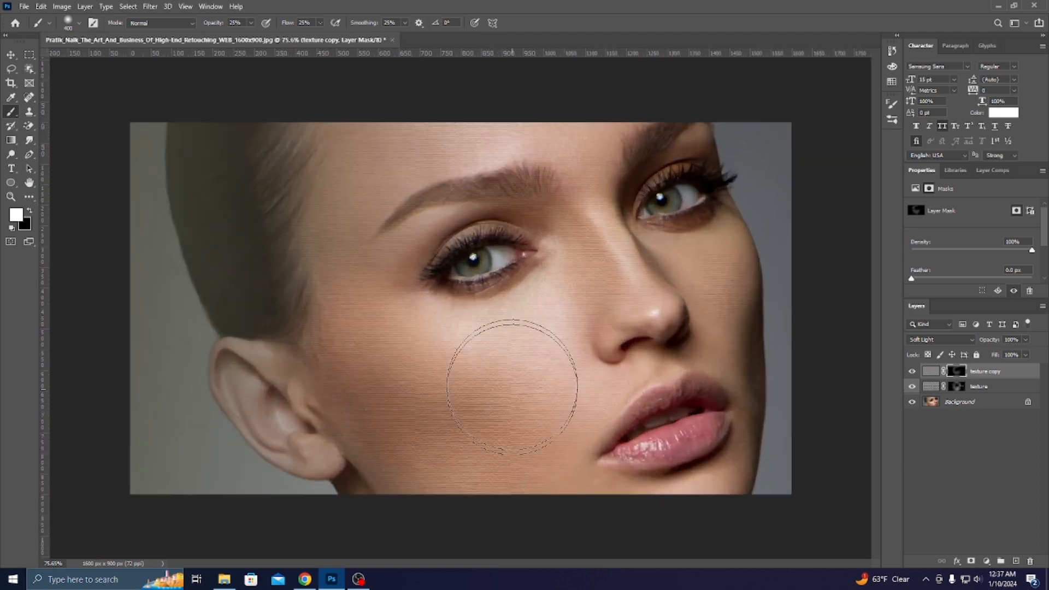
pyautogui.scroll(-2, 461, 421)
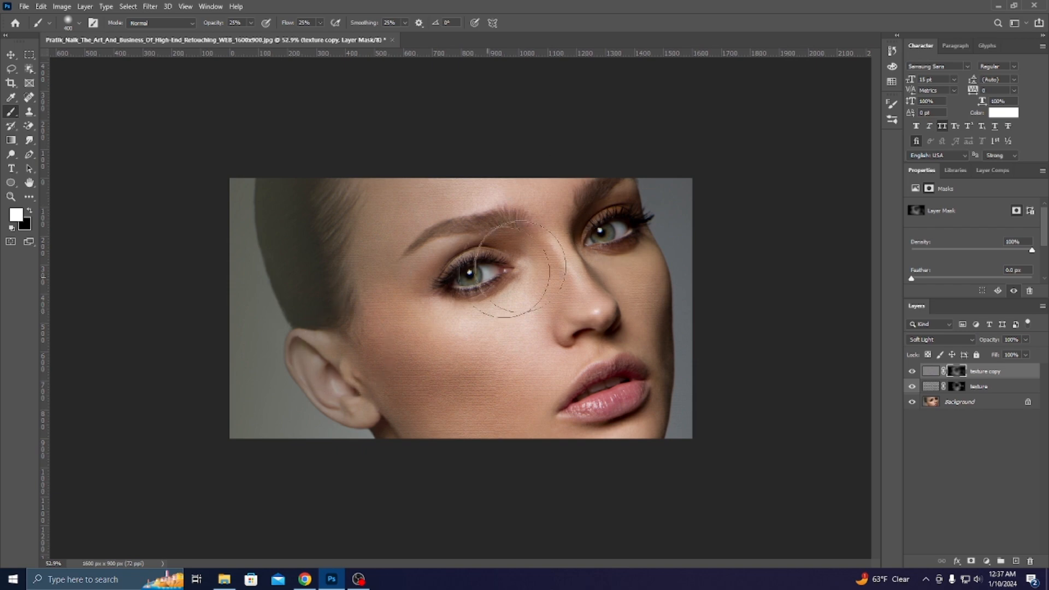
pyautogui.scroll(-1, 556, 310)
pyautogui.scroll(2, 563, 306)
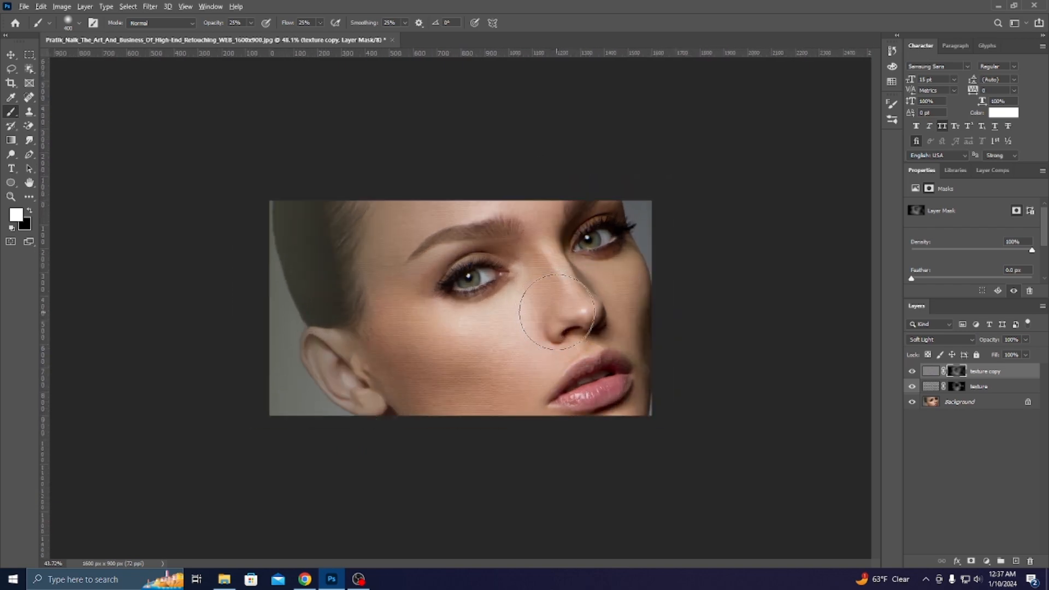
pyautogui.scroll(-2, 574, 305)
pyautogui.scroll(1, 575, 320)
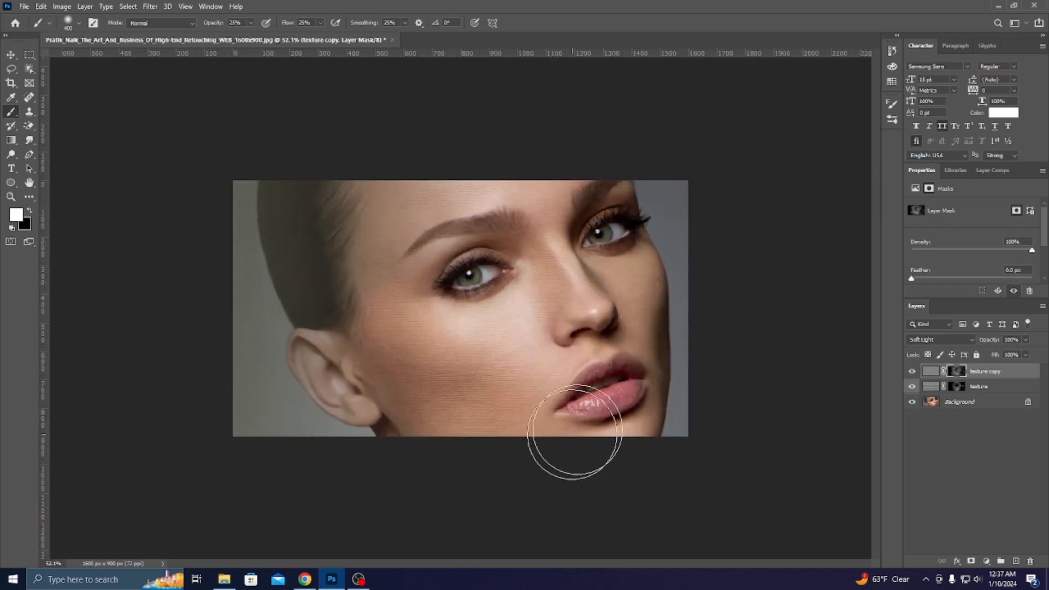
pyautogui.scroll(-2, 595, 414)
pyautogui.scroll(2, 597, 434)
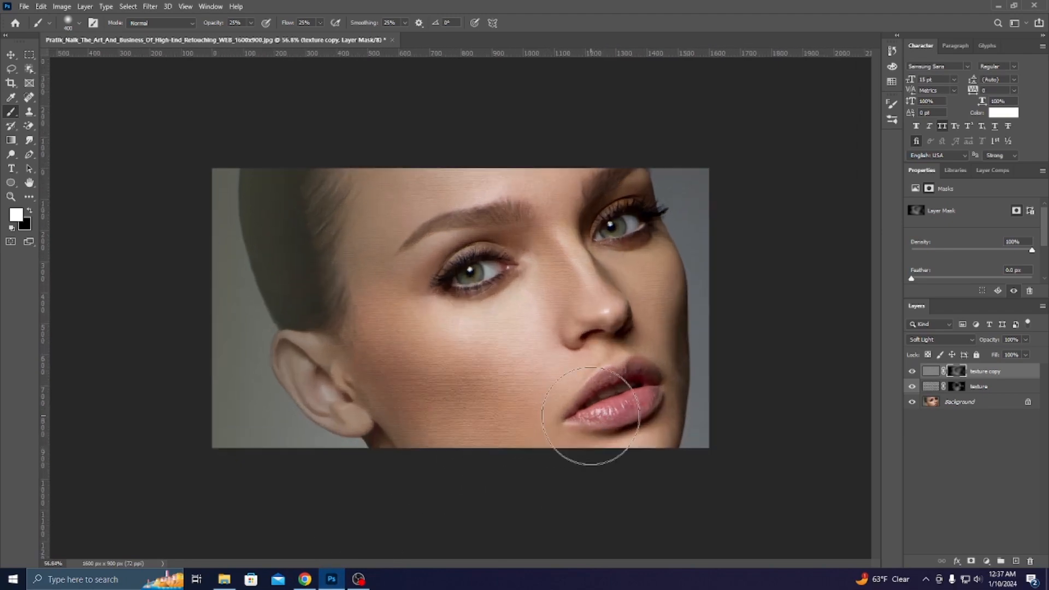
pyautogui.scroll(-1, 598, 422)
pyautogui.scroll(2, 597, 421)
pyautogui.keyDown('shift'); pyautogui.click(997, 391); pyautogui.keyUp('shift')
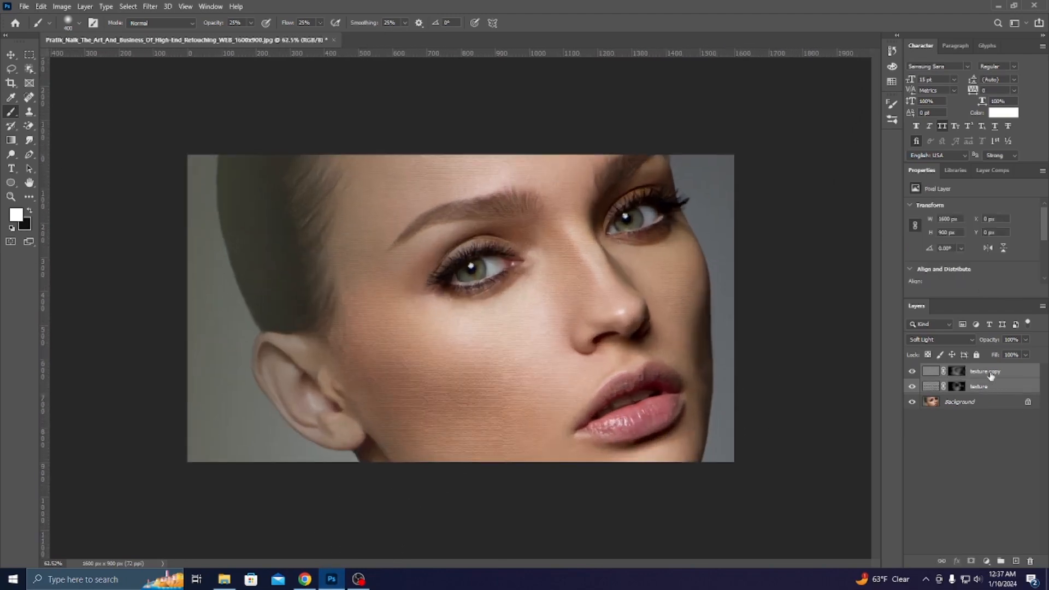
# Group both texture layers into Group 1 and set the group's blend mode to Soft Light.
pyautogui.hotkey('ctrl', 'g')
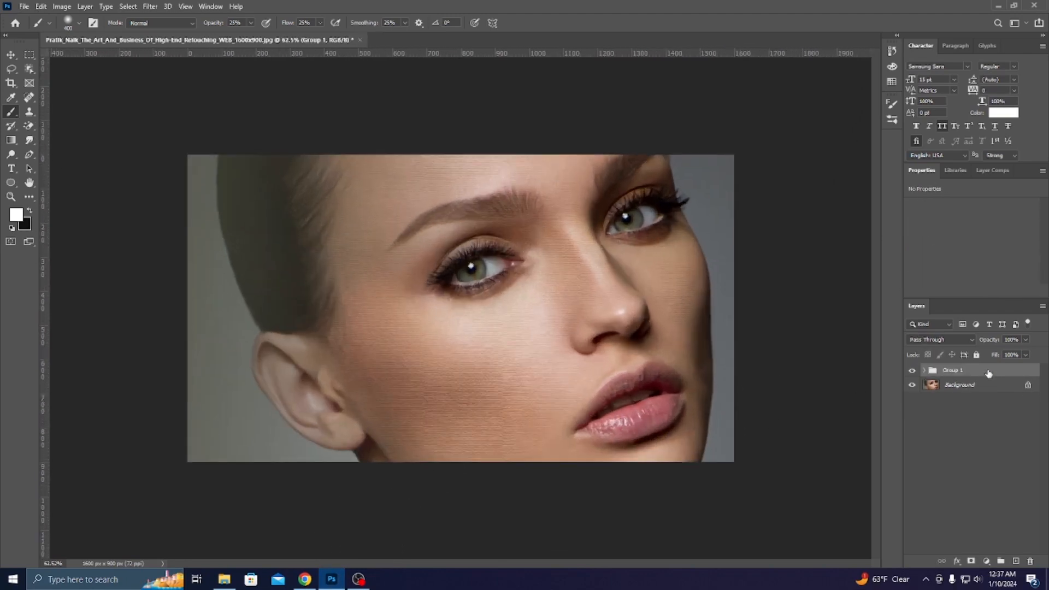
pyautogui.click(933, 343)
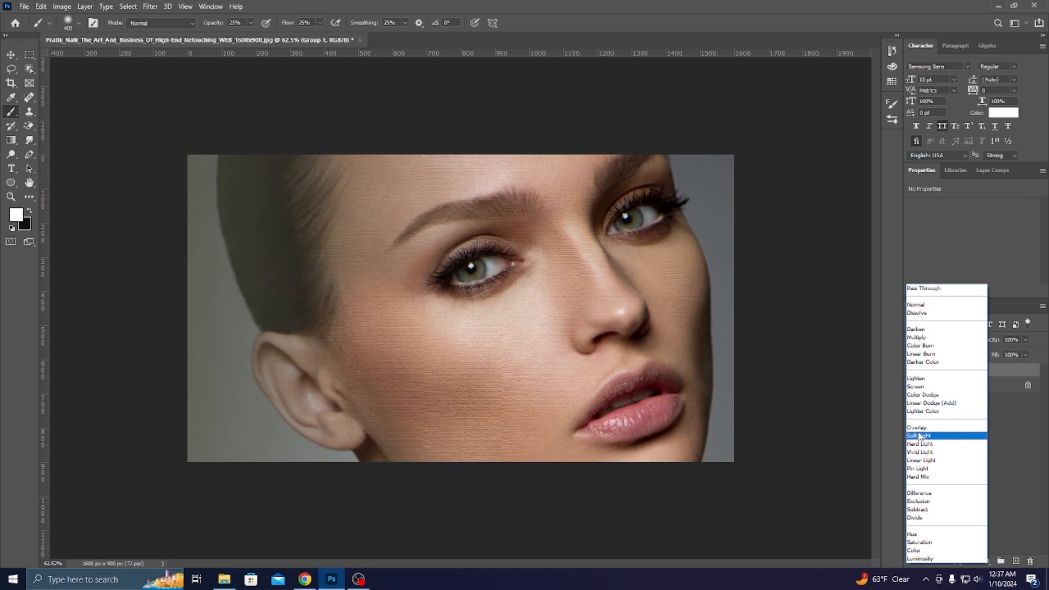
pyautogui.click(921, 436)
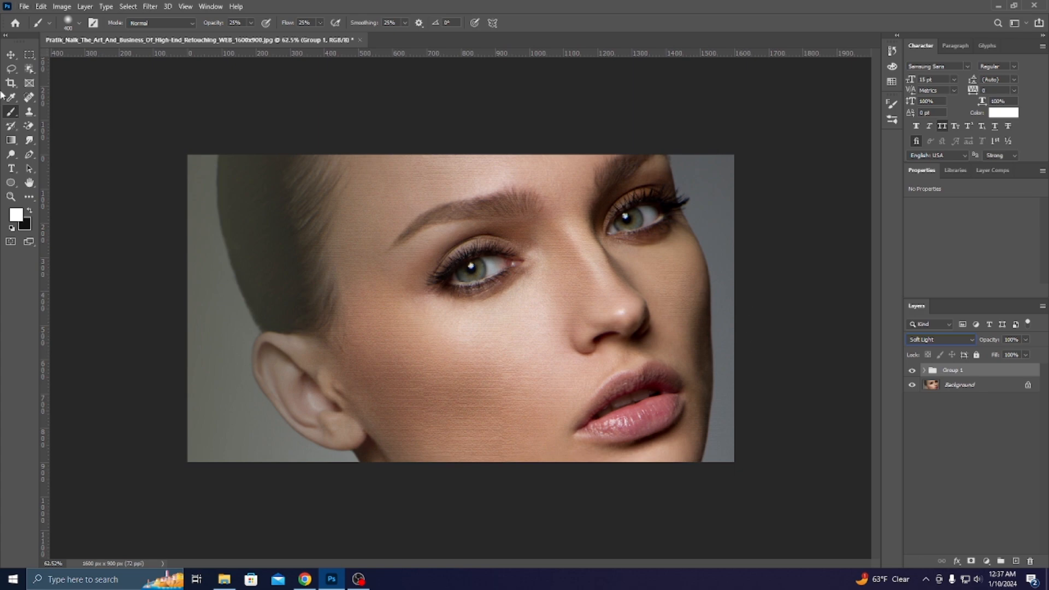
# Toggle Group 1's visibility to compare, then lower its opacity to about 62%.
pyautogui.click(10, 55)
pyautogui.scroll(3, 584, 328)
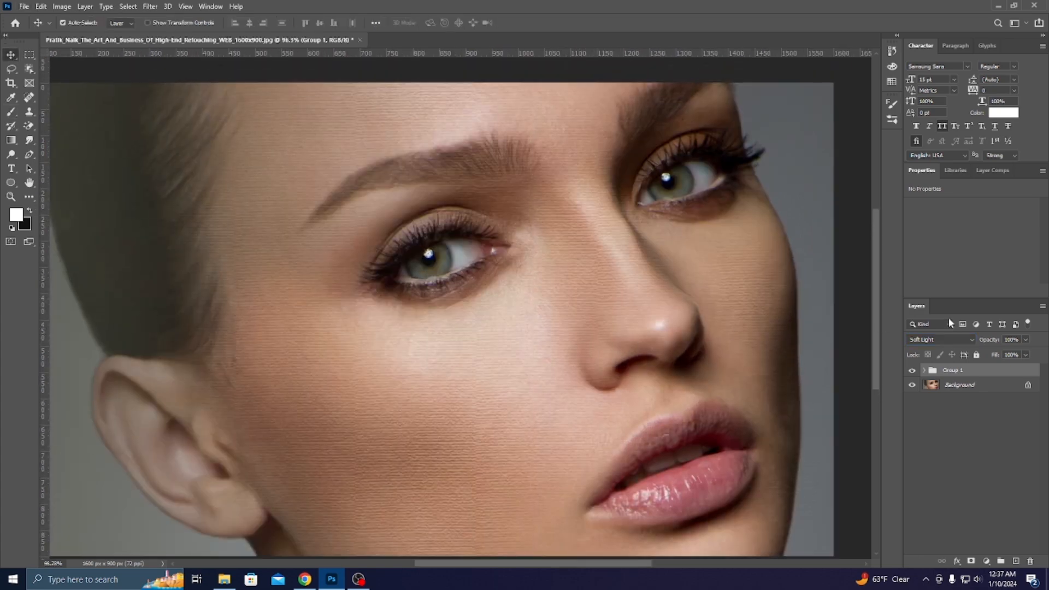
pyautogui.click(912, 371)
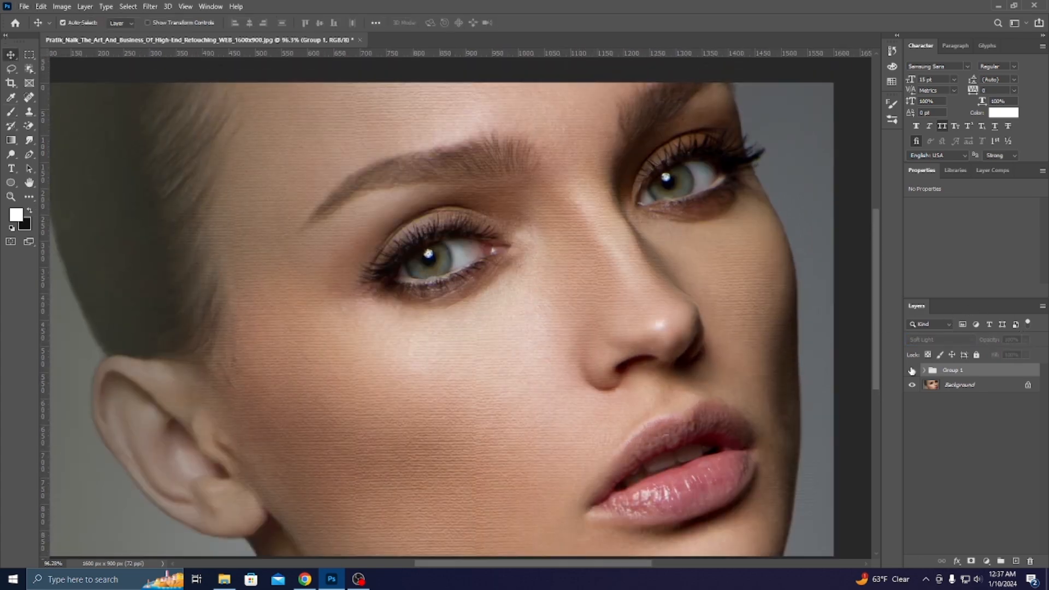
pyautogui.scroll(-4, 498, 364)
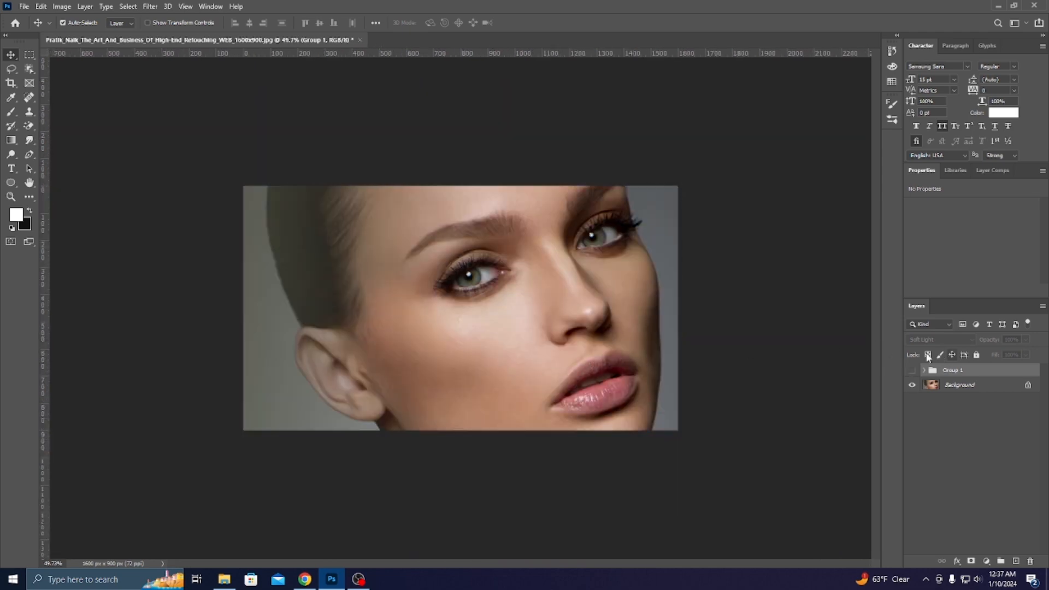
pyautogui.click(913, 370)
pyautogui.scroll(2, 785, 349)
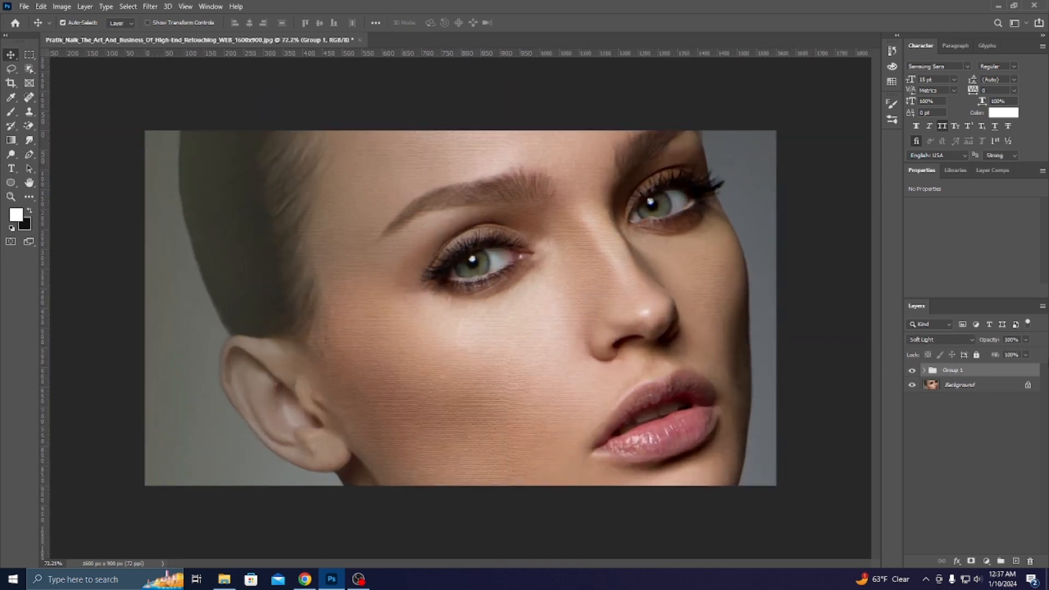
pyautogui.click(1026, 340)
pyautogui.moveTo(1014, 356)
pyautogui.mouseDown()
pyautogui.moveTo(997, 356)
pyautogui.moveTo(1011, 357)
pyautogui.mouseUp()
pyautogui.click(777, 328)
pyautogui.scroll(-4, 599, 328)
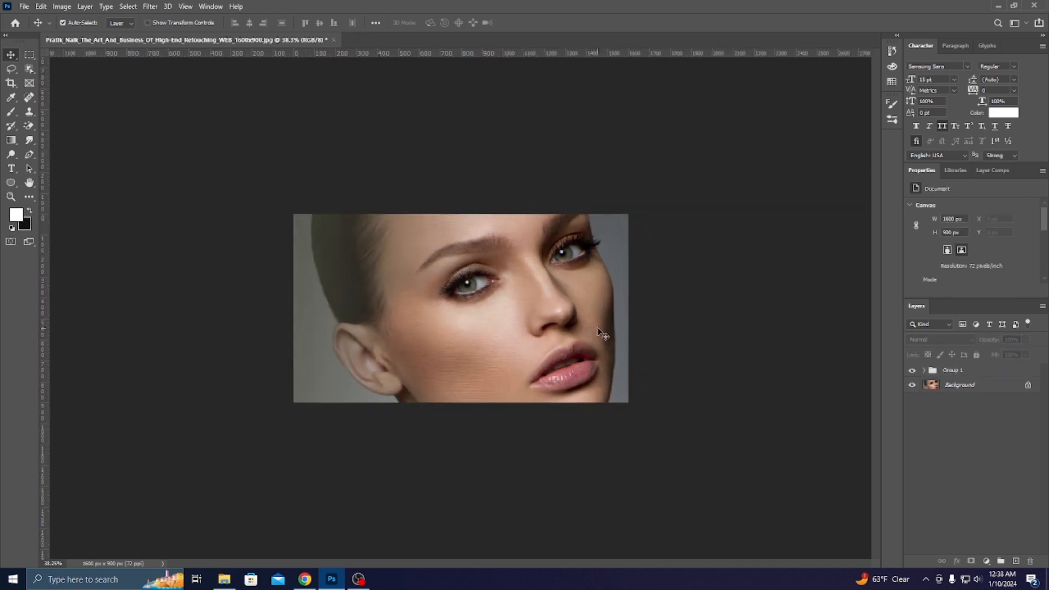
pyautogui.scroll(3, 601, 332)
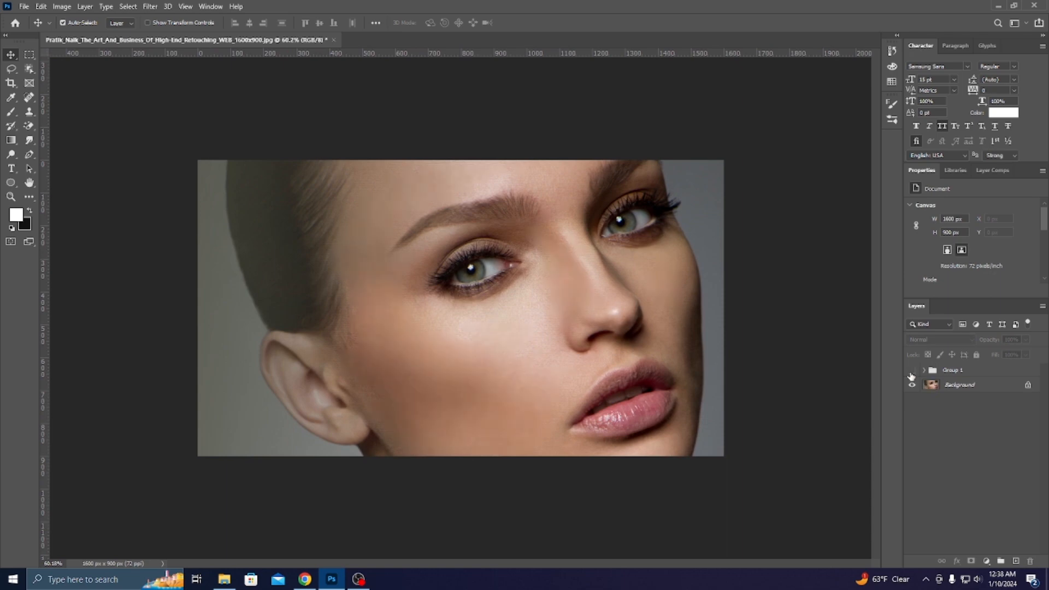
pyautogui.click(912, 371)
pyautogui.scroll(3, 604, 370)
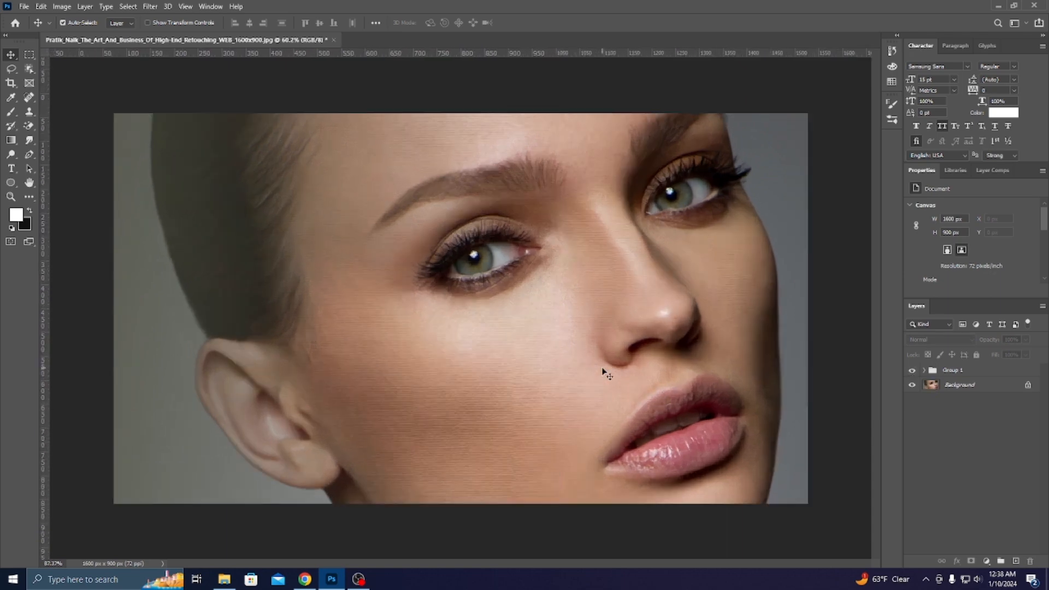
pyautogui.scroll(2, 541, 431)
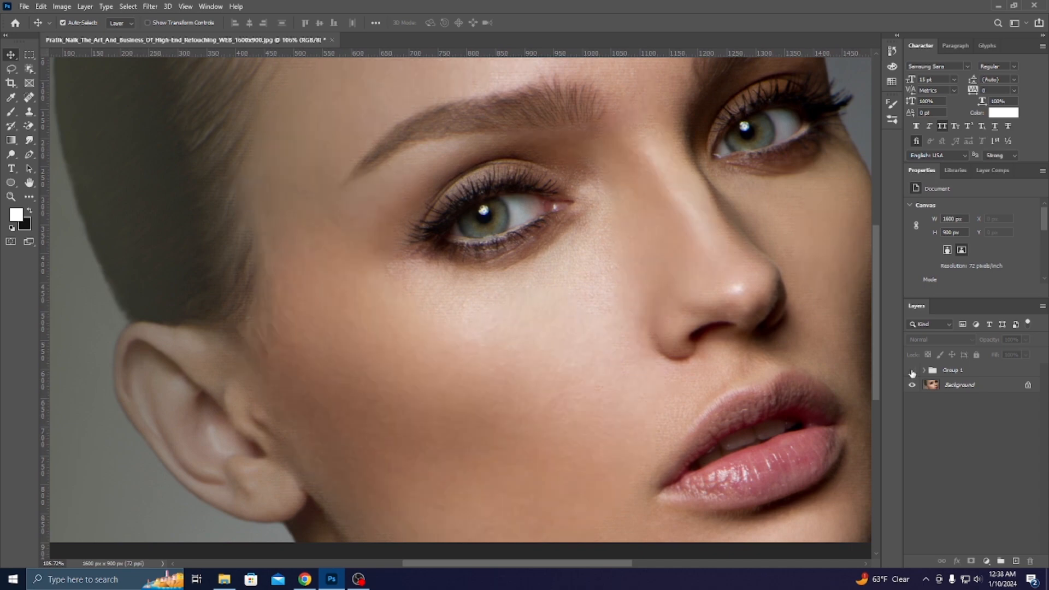
pyautogui.scroll(2, 378, 365)
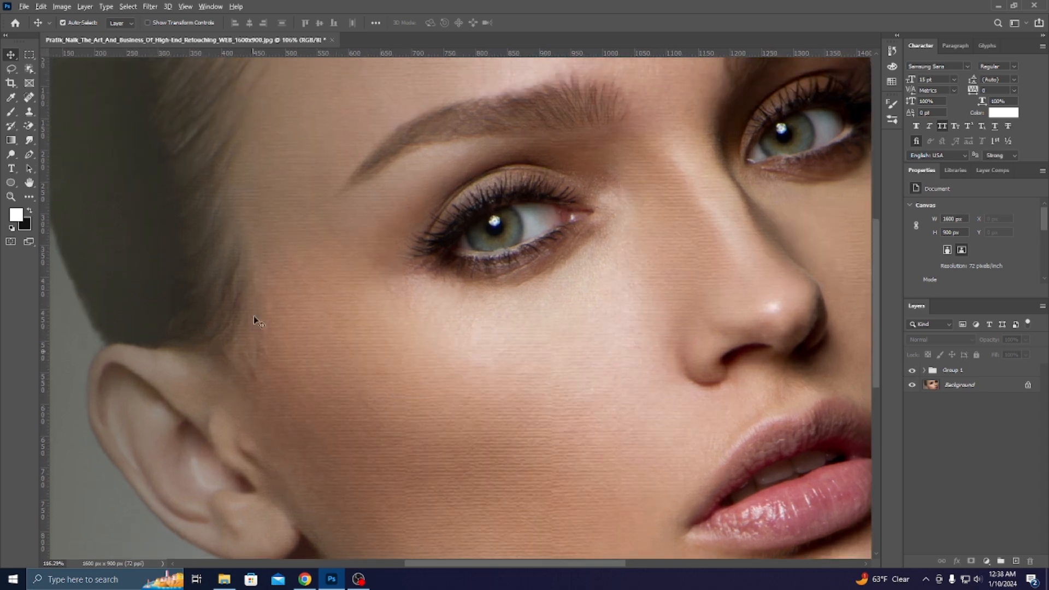
pyautogui.scroll(-5, 262, 327)
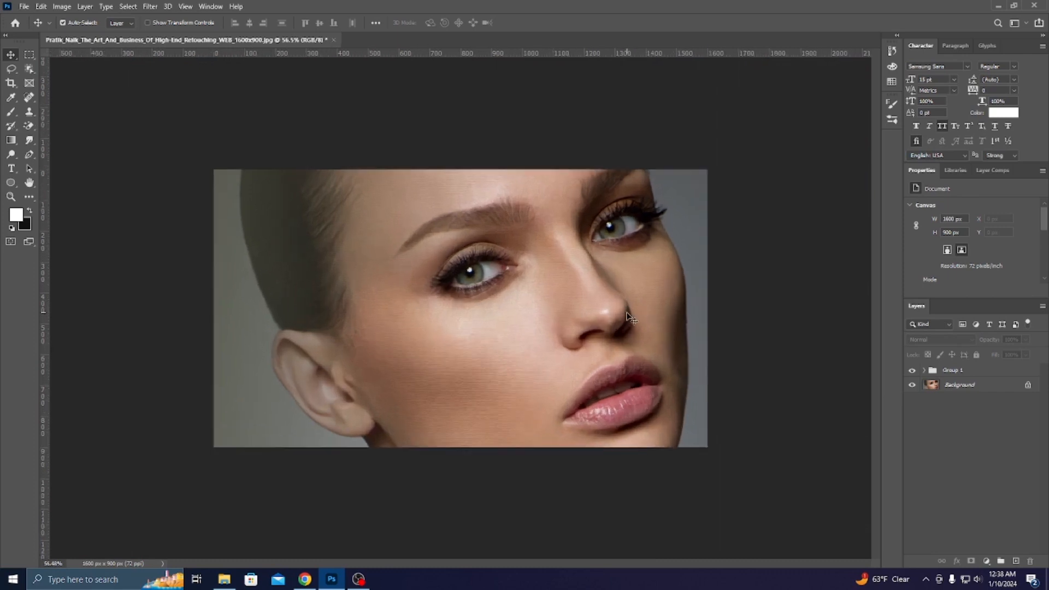
pyautogui.scroll(3, 631, 317)
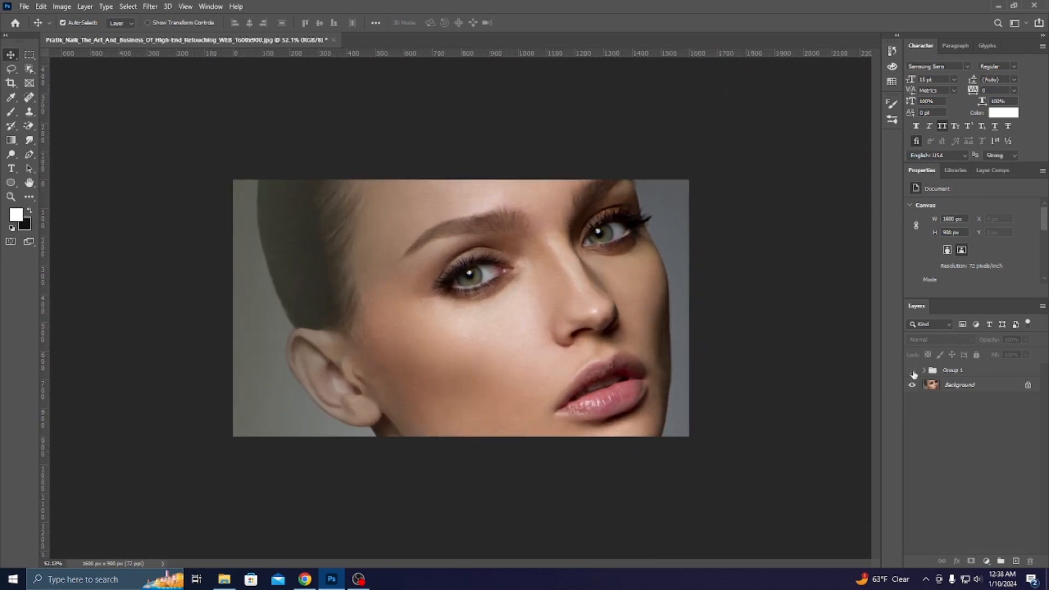
pyautogui.scroll(2, 705, 351)
pyautogui.scroll(-4, 705, 352)
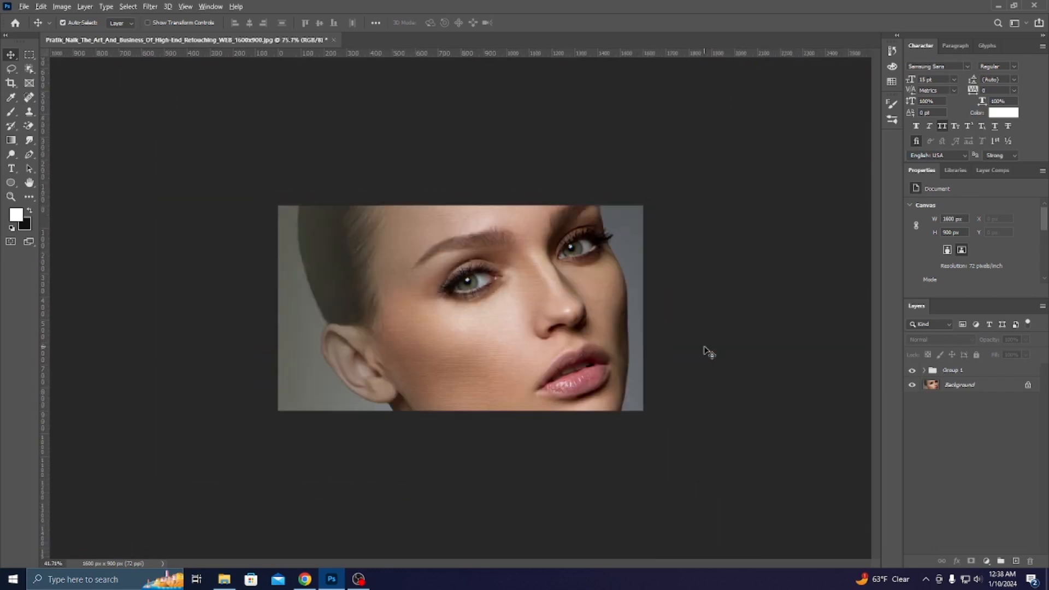
pyautogui.scroll(3, 709, 351)
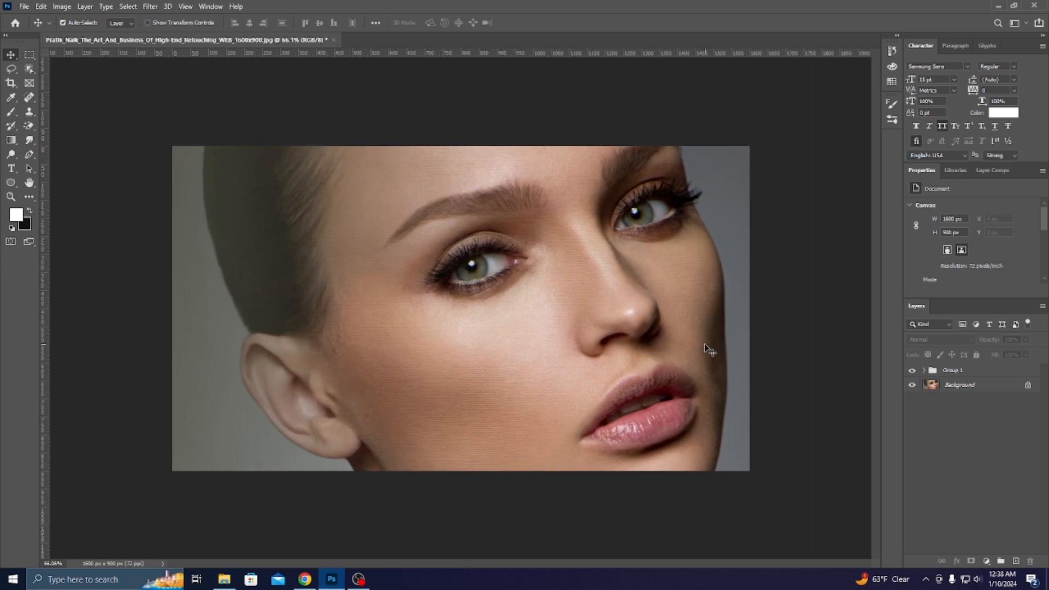
pyautogui.scroll(-2, 709, 350)
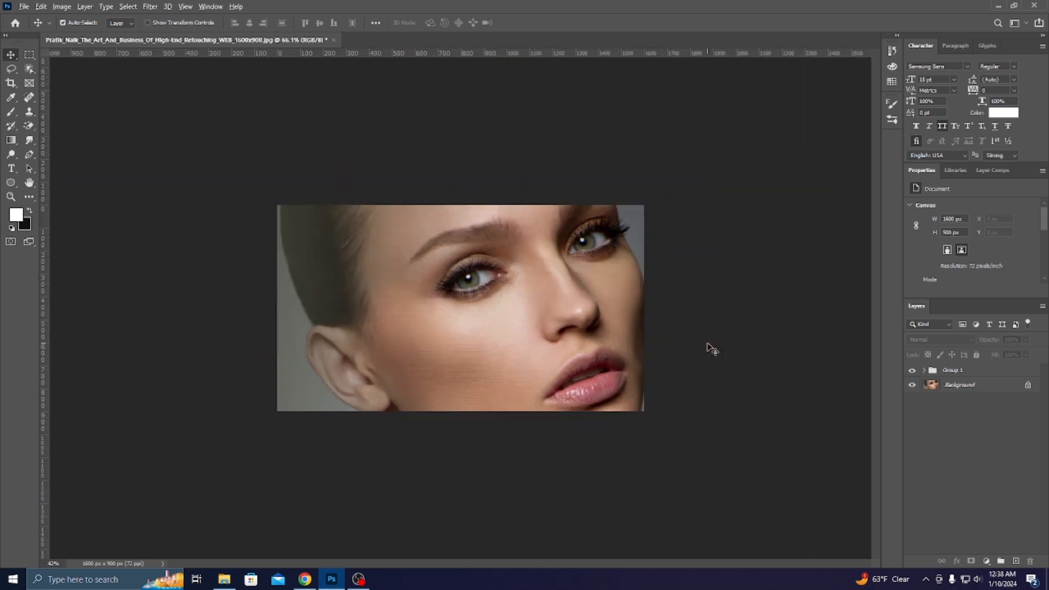
pyautogui.scroll(3, 710, 349)
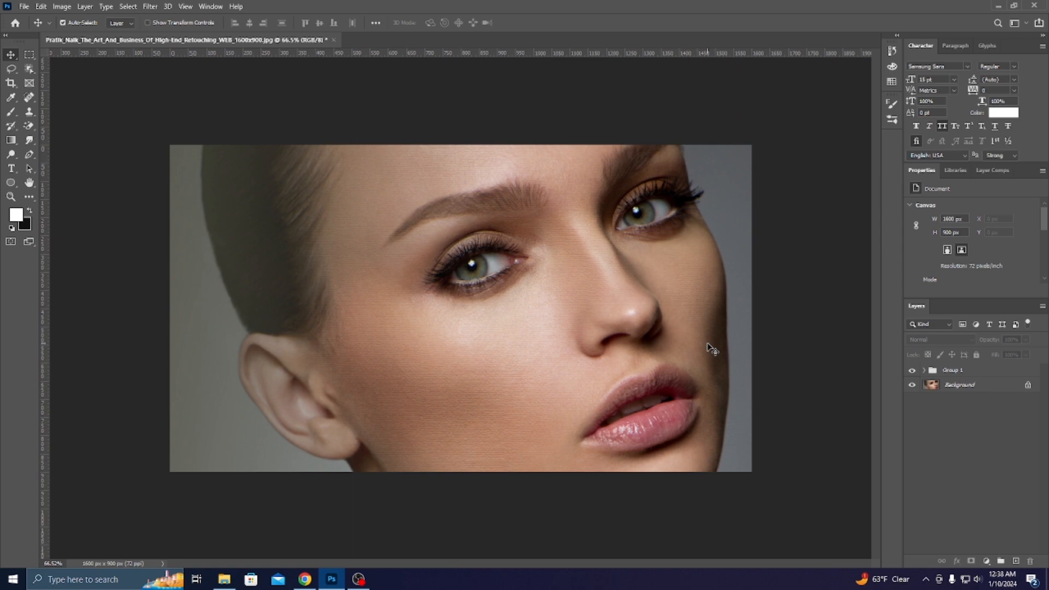
pyautogui.scroll(-2, 711, 349)
pyautogui.scroll(2, 710, 348)
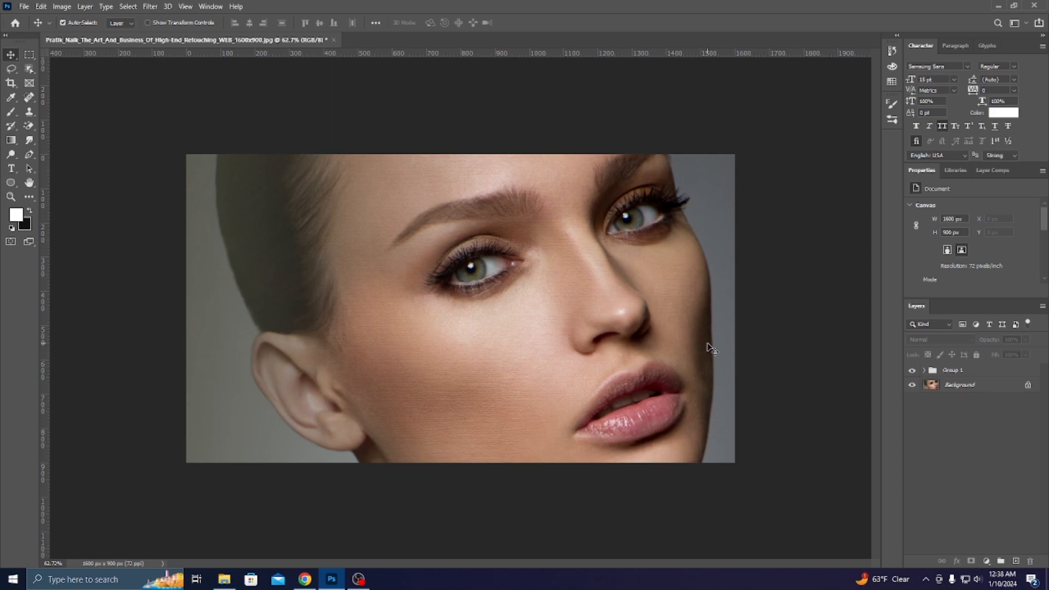